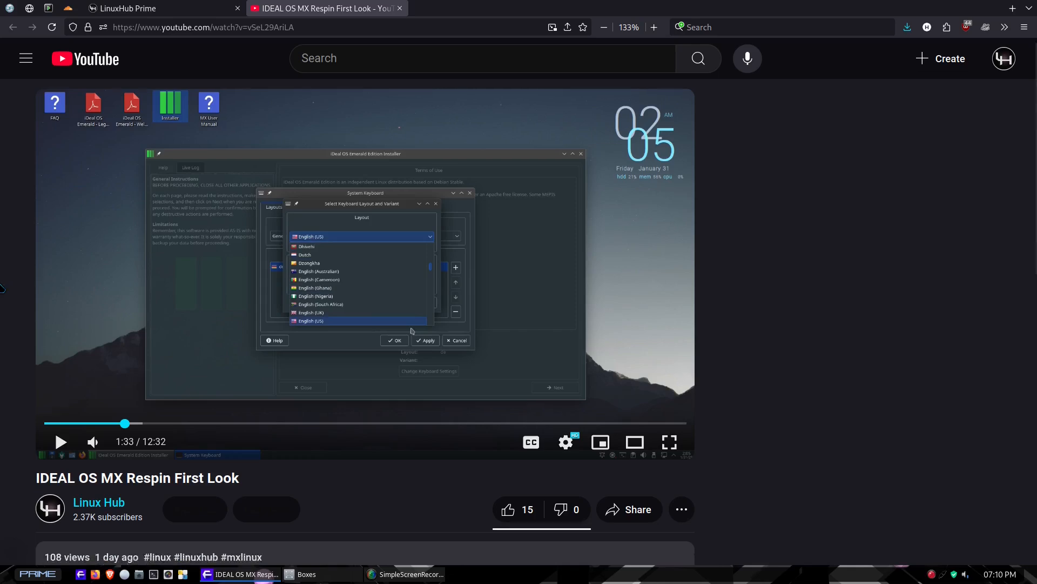
scroll(365, 324, "down", 10)
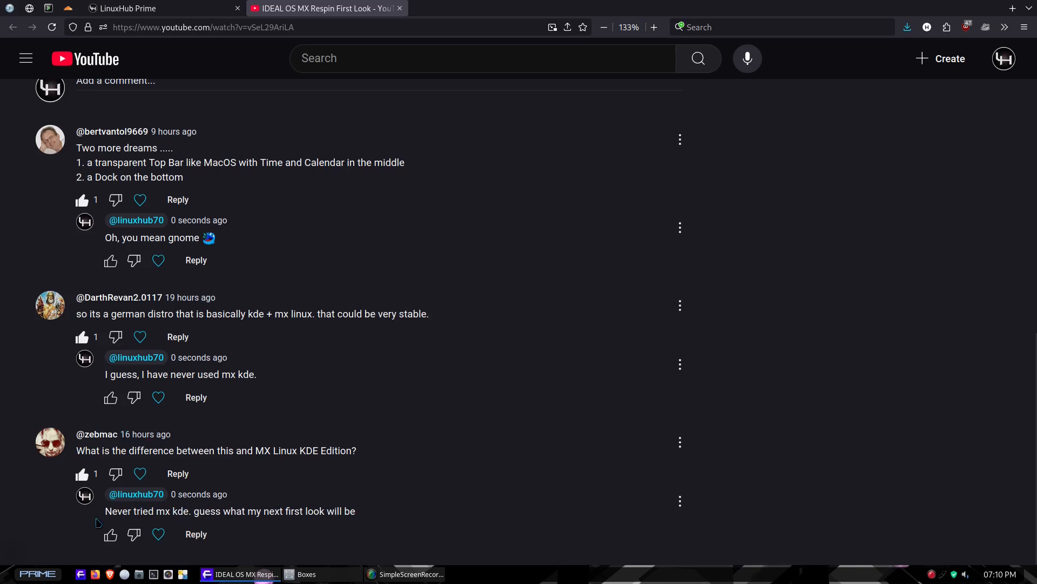
Step: Highlight the YouTube reply promising an MX KDE first look, then deselect it
triple_click(129, 510)
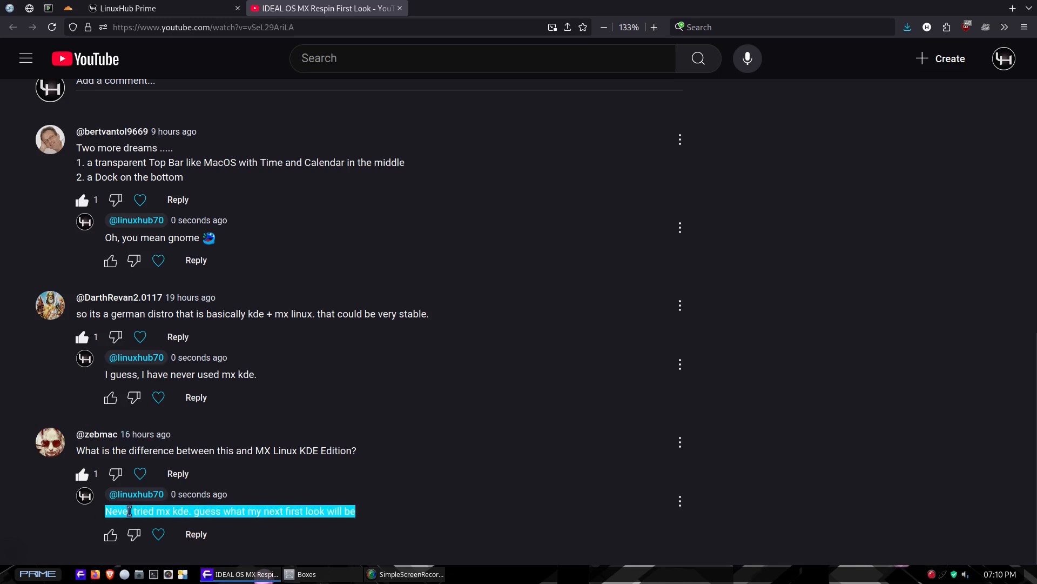
left_click(301, 492)
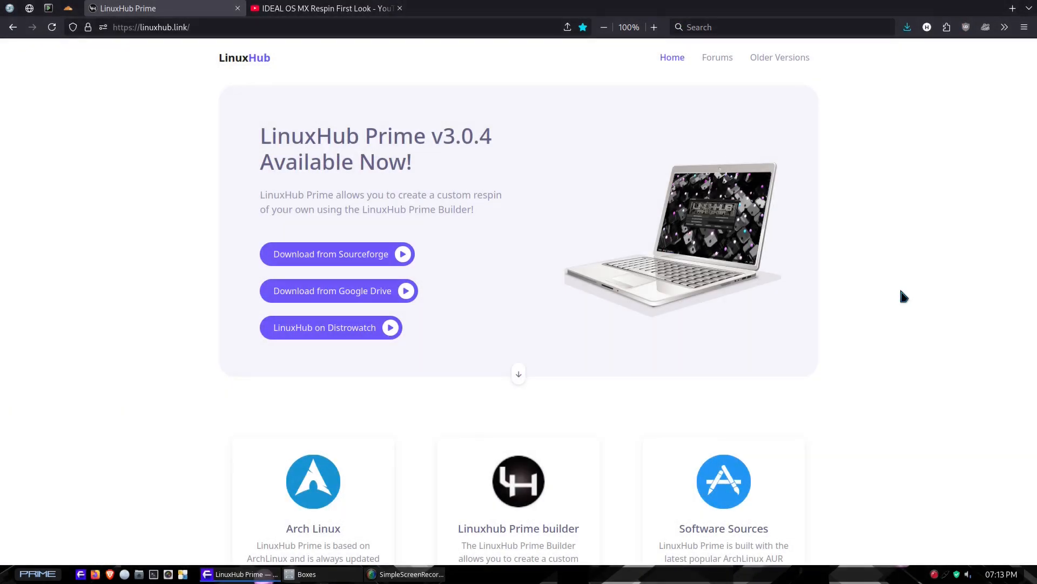
Step: Highlight the LinuxHub Prime v3.0.4 Available Now heading on the LinuxHub home page
triple_click(463, 138)
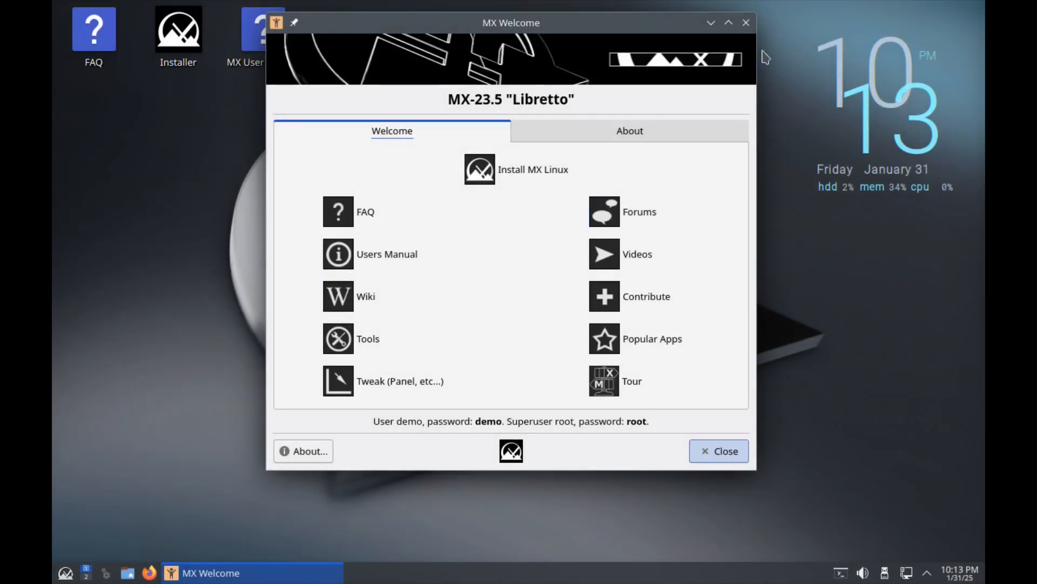
Step: Close the MX Welcome window and launch the Installer from the desktop
left_click(747, 24)
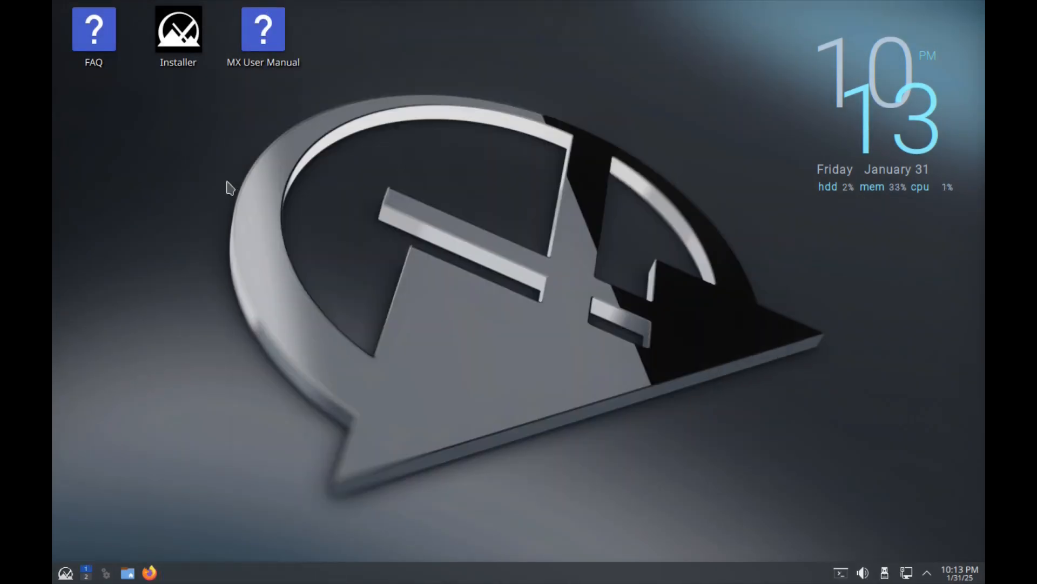
left_click(176, 34)
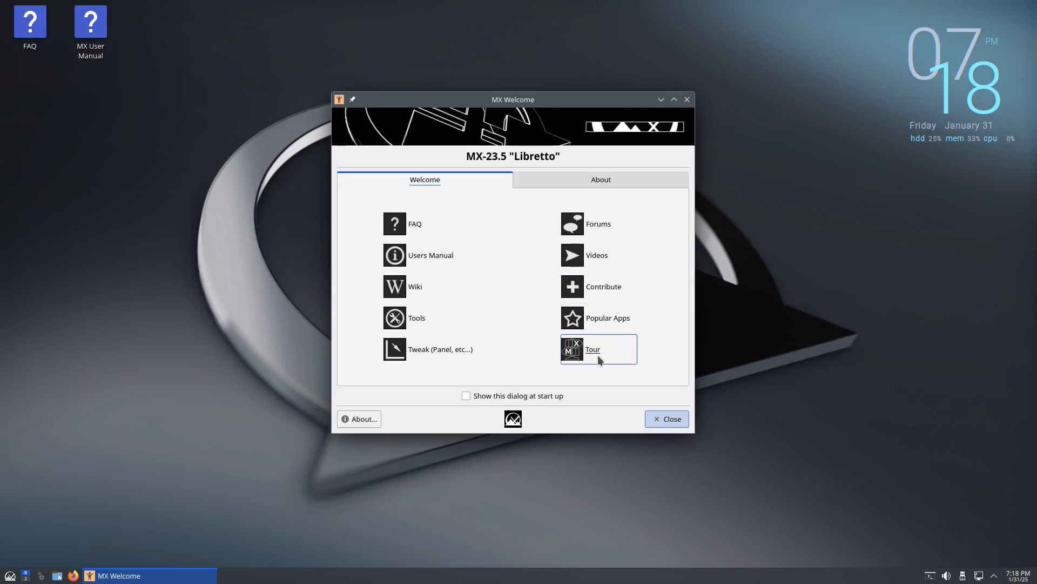
Step: View MX Welcome's About details (MX-23.5, KDE Plasma 5.27.5) and close the window
left_click(602, 180)
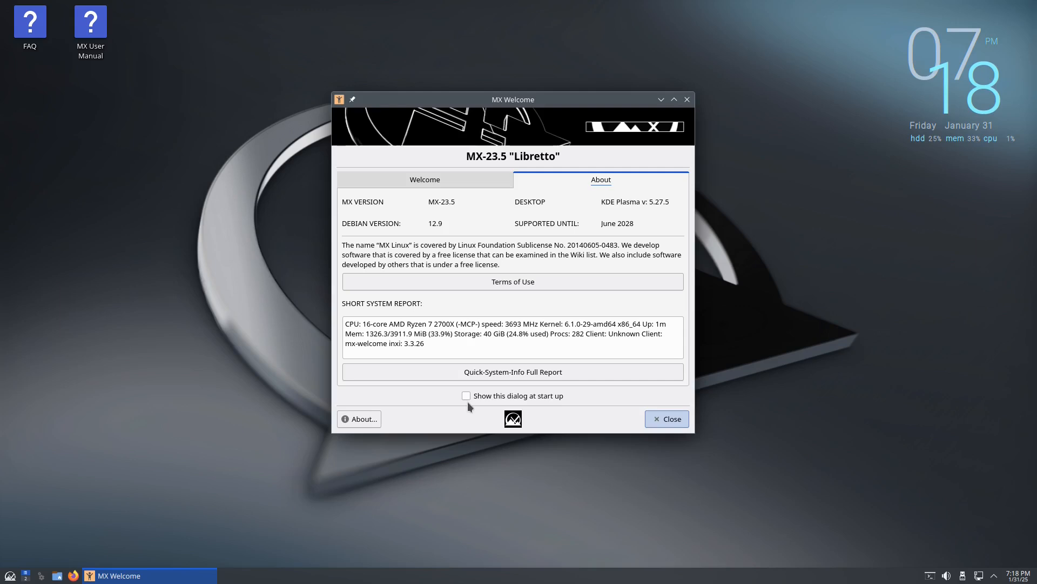
left_click(668, 418)
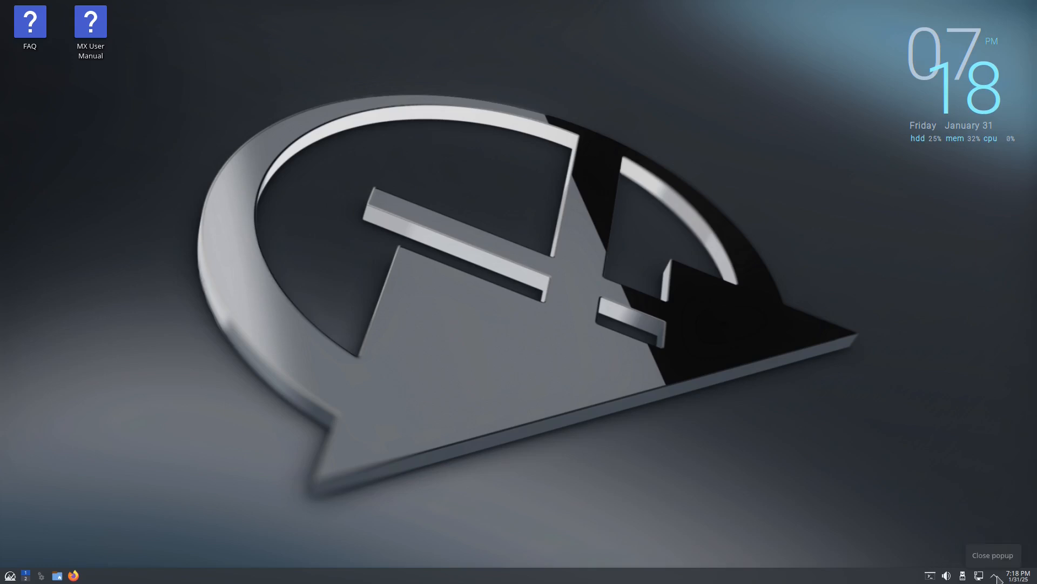
Step: Preview the tray status overview and calendar popups, then bring down the Yakuake terminal
left_click(998, 575)
left_click(998, 576)
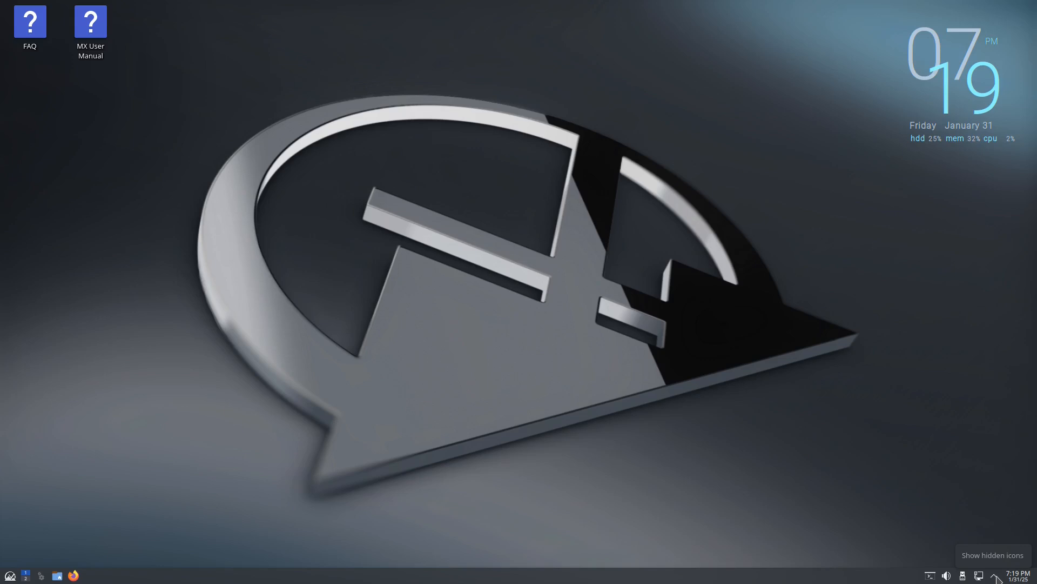
left_click(1024, 578)
left_click(1024, 577)
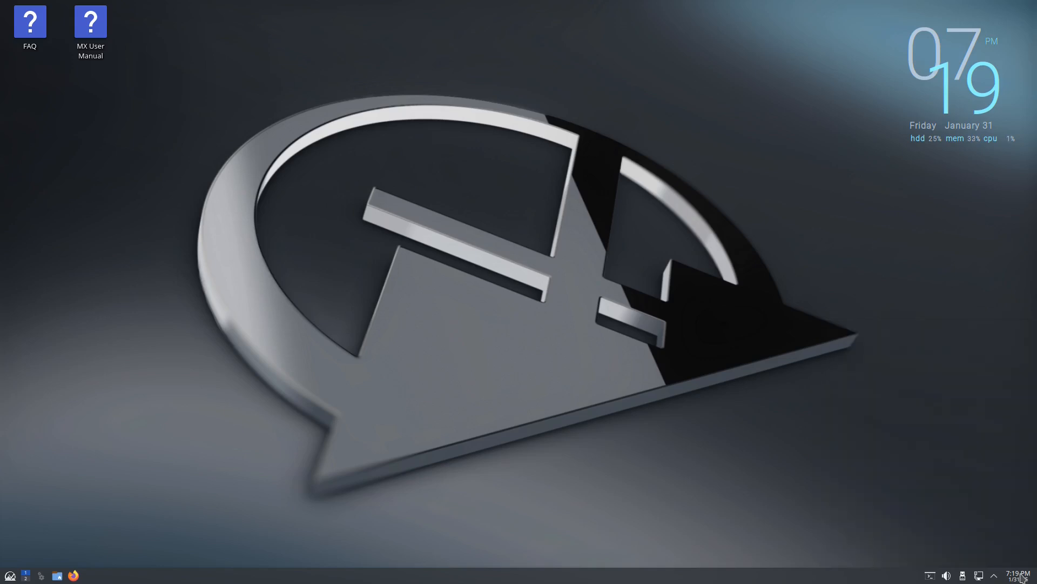
left_click(996, 576)
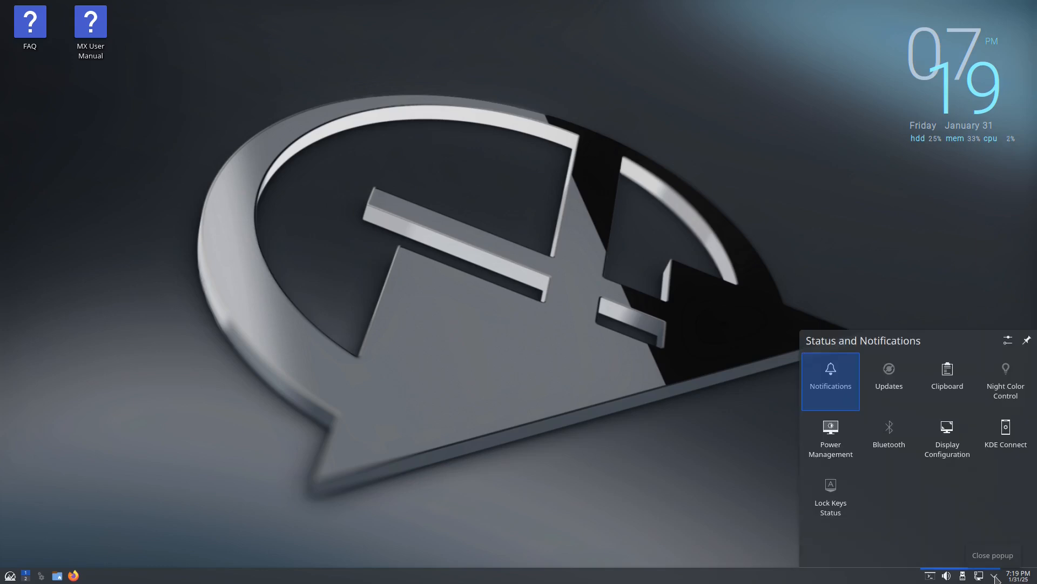
left_click(995, 577)
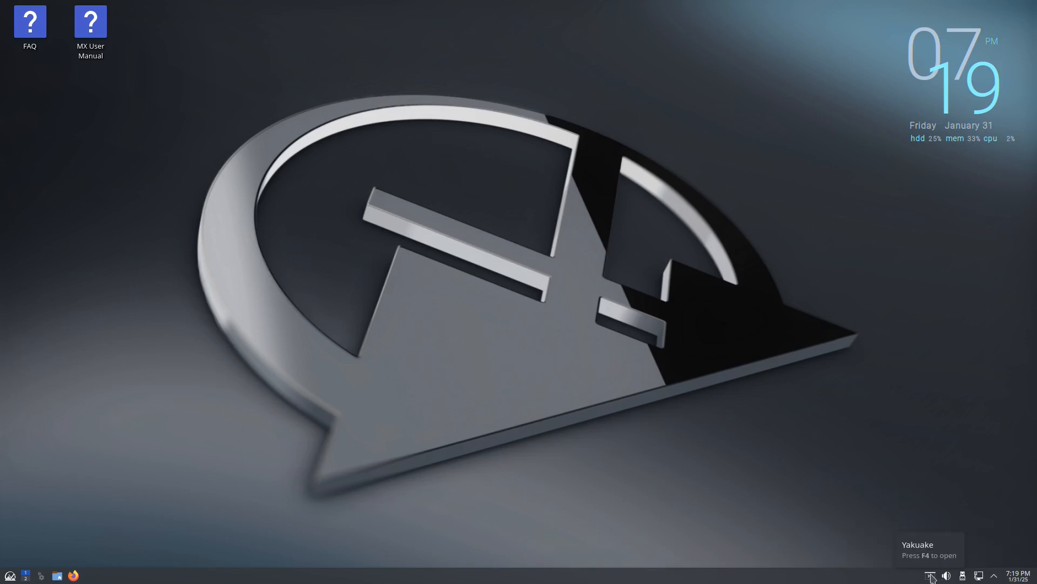
left_click(932, 576)
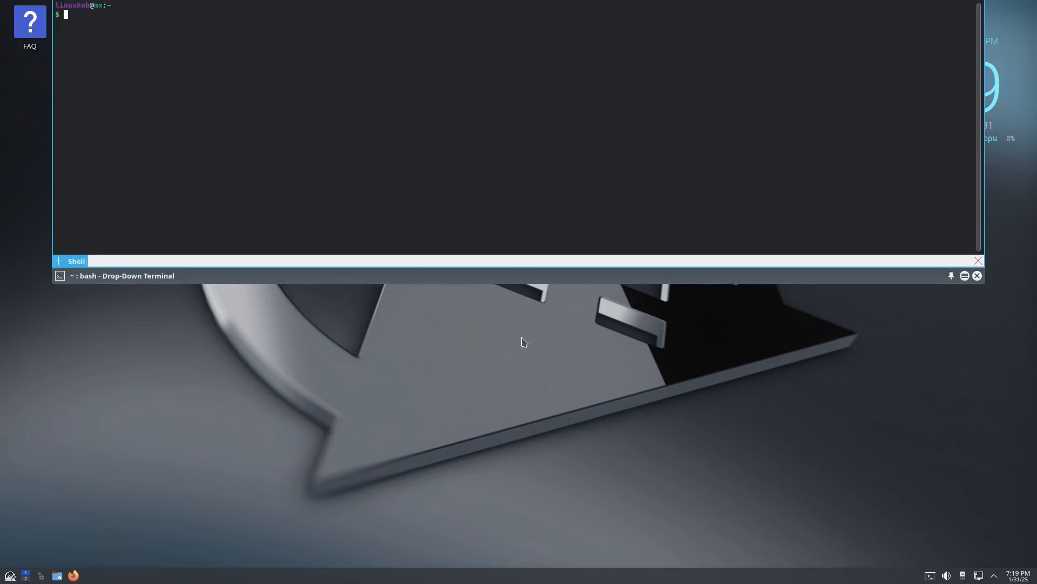
Step: Retract the Yakuake drop-down terminal back into the tray
left_click(932, 576)
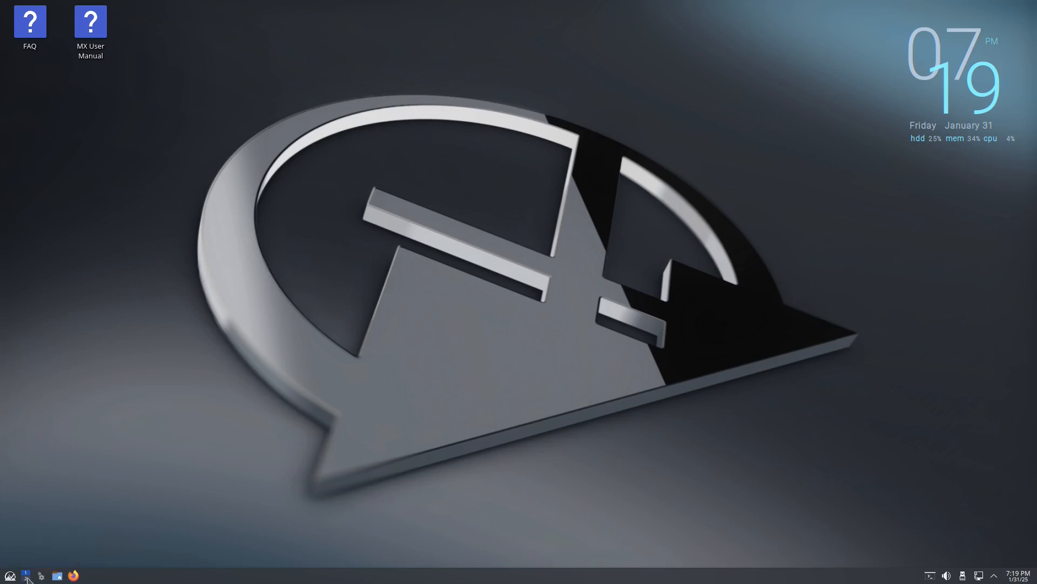
Step: Browse the application launcher categories and launch MX Package Installer from MX Tools
left_click(11, 575)
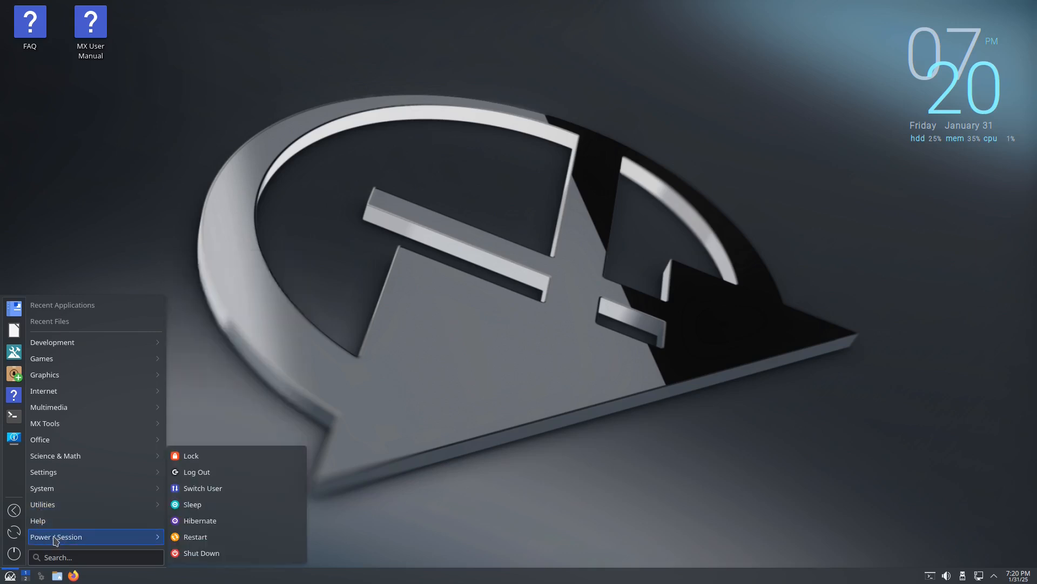
mouse_move(93, 375)
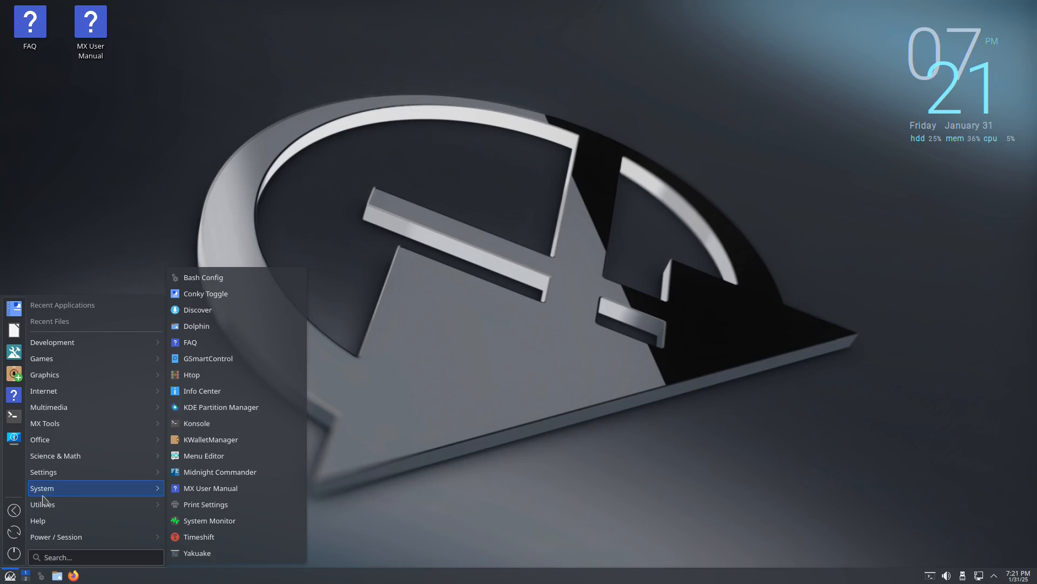
mouse_move(45, 374)
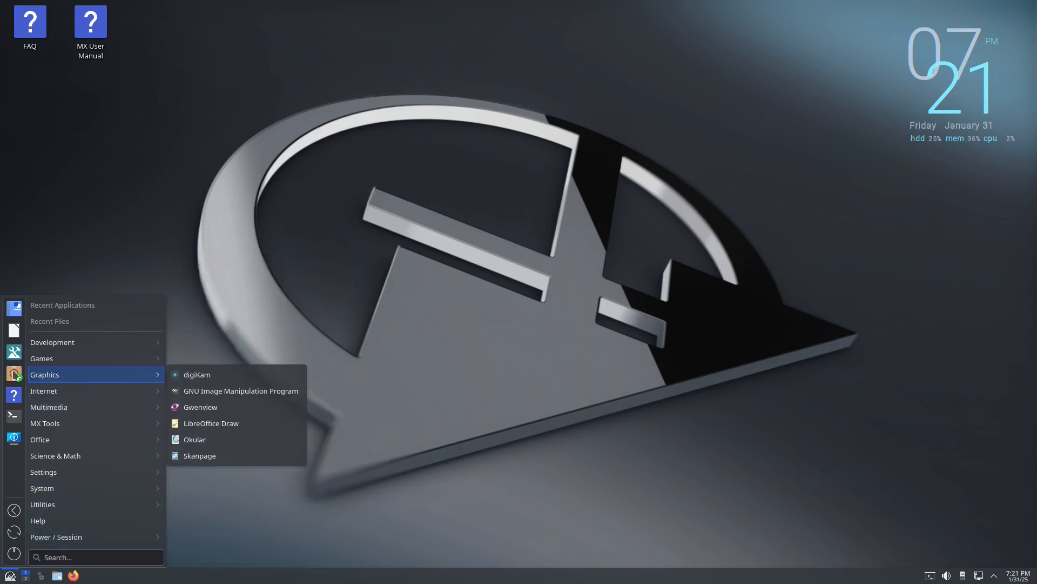
left_click(8, 374)
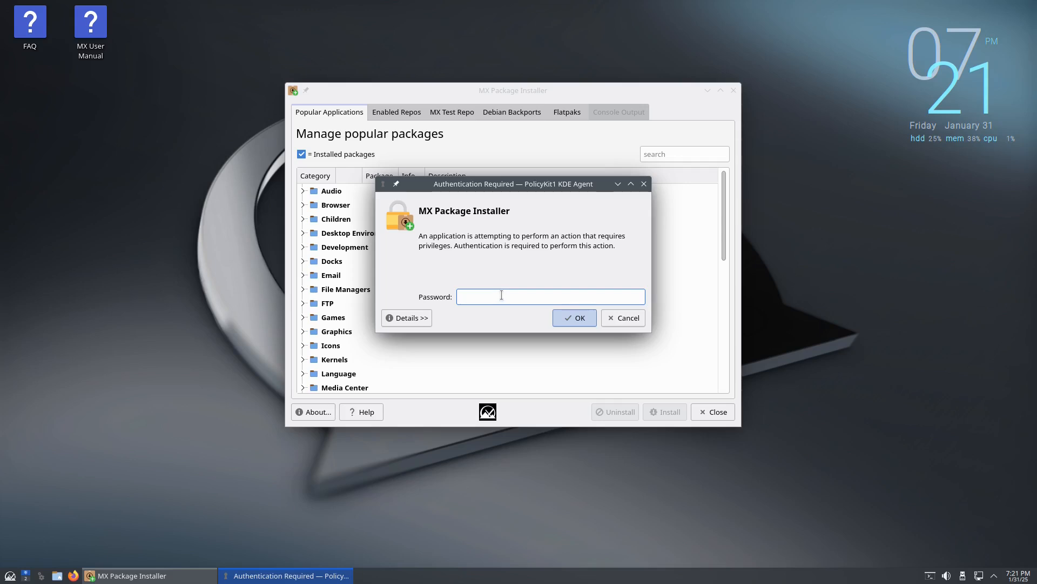
type("***")
key("Return")
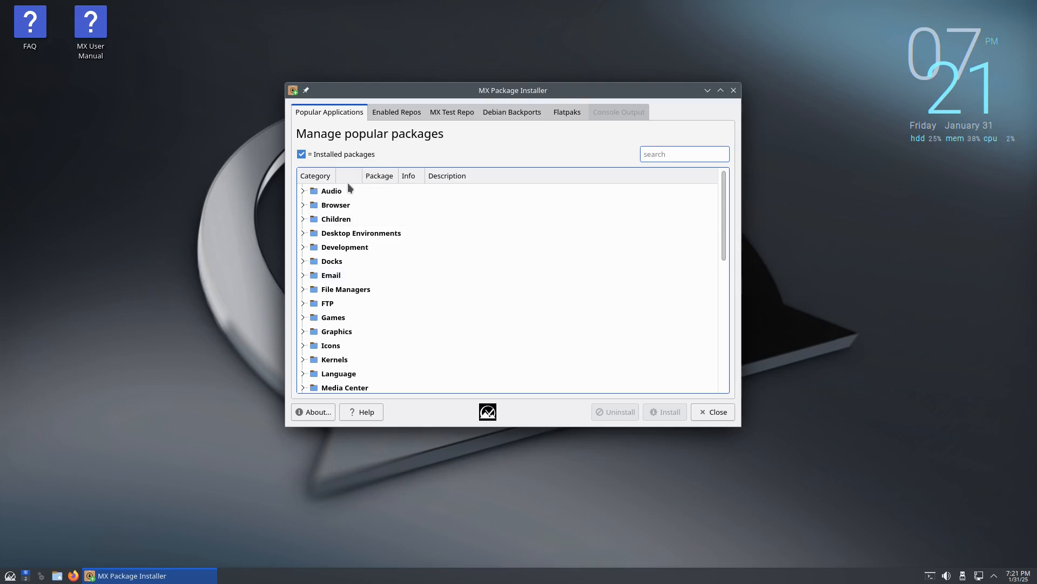
left_click(302, 191)
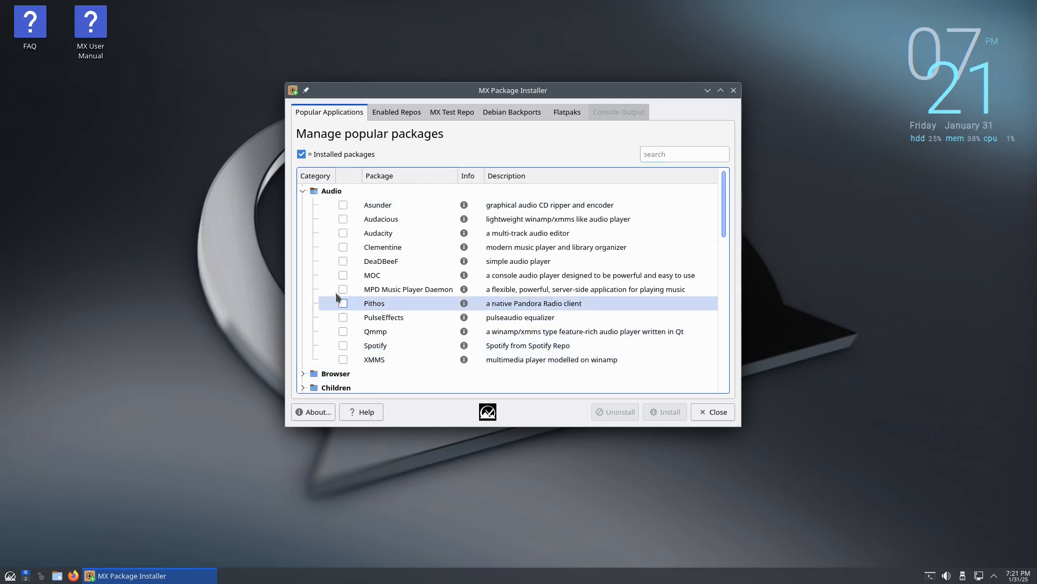
left_click(303, 191)
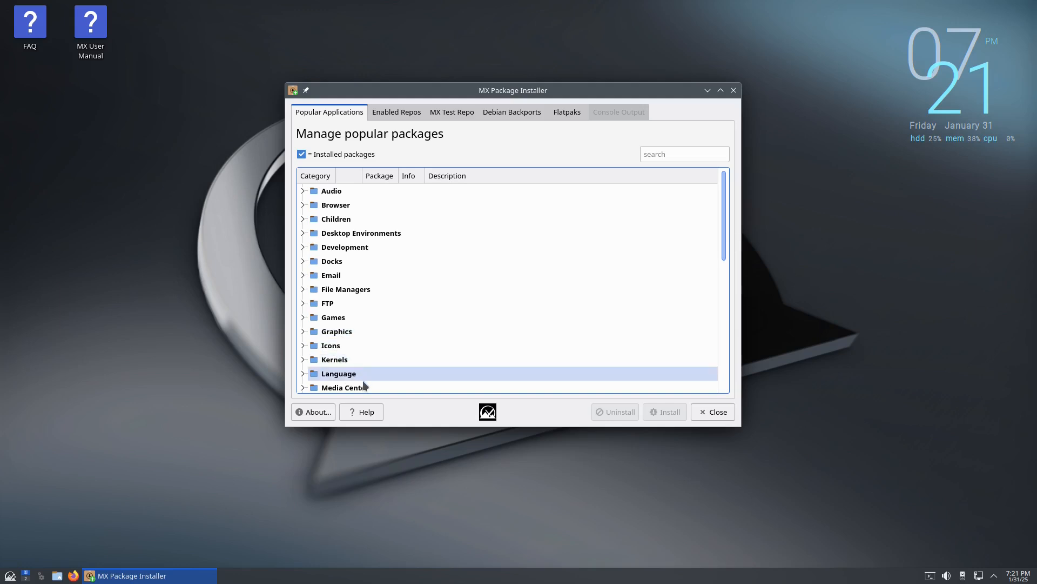
scroll(394, 336, "down", 1)
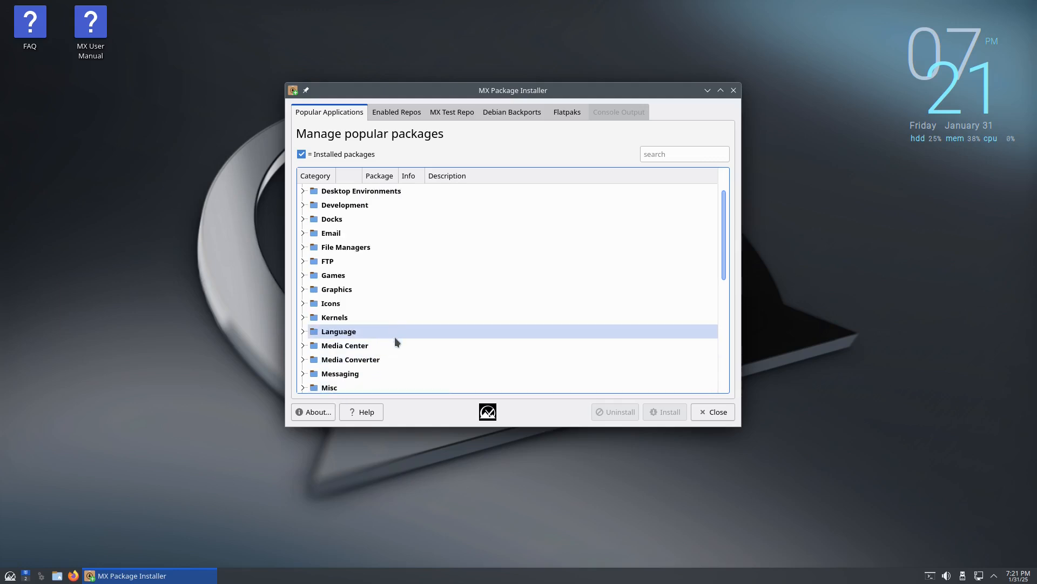
scroll(396, 349, "down", 2)
scroll(396, 357, "down", 4)
scroll(396, 356, "down", 1)
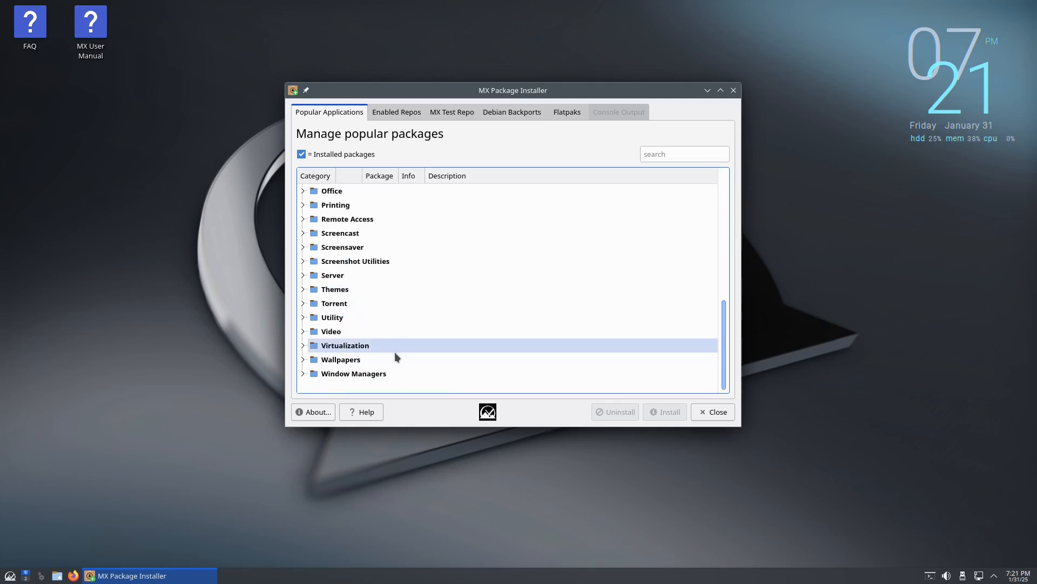
scroll(396, 355, "up", 2)
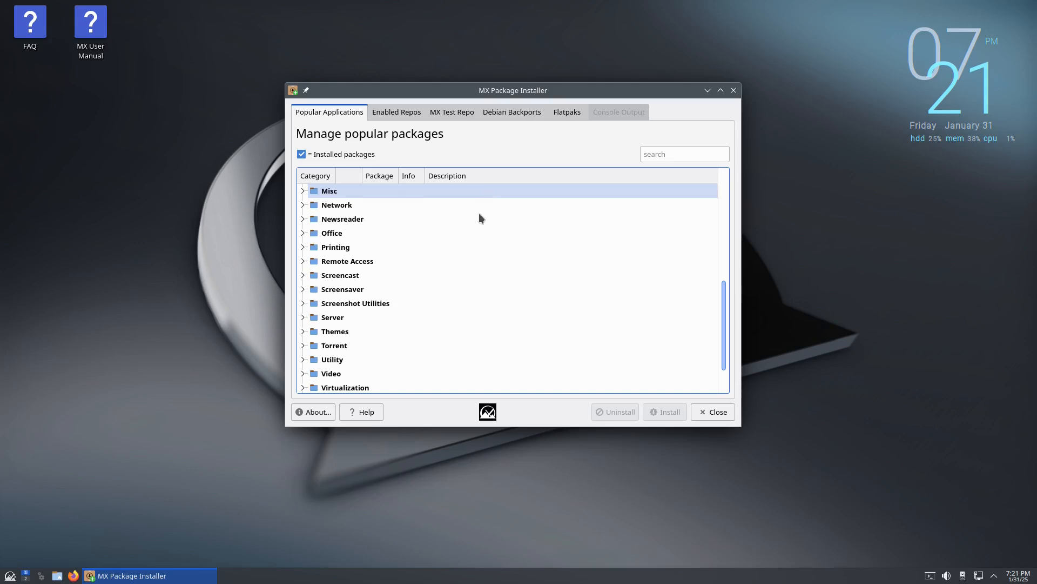
scroll(479, 213, "up", 2)
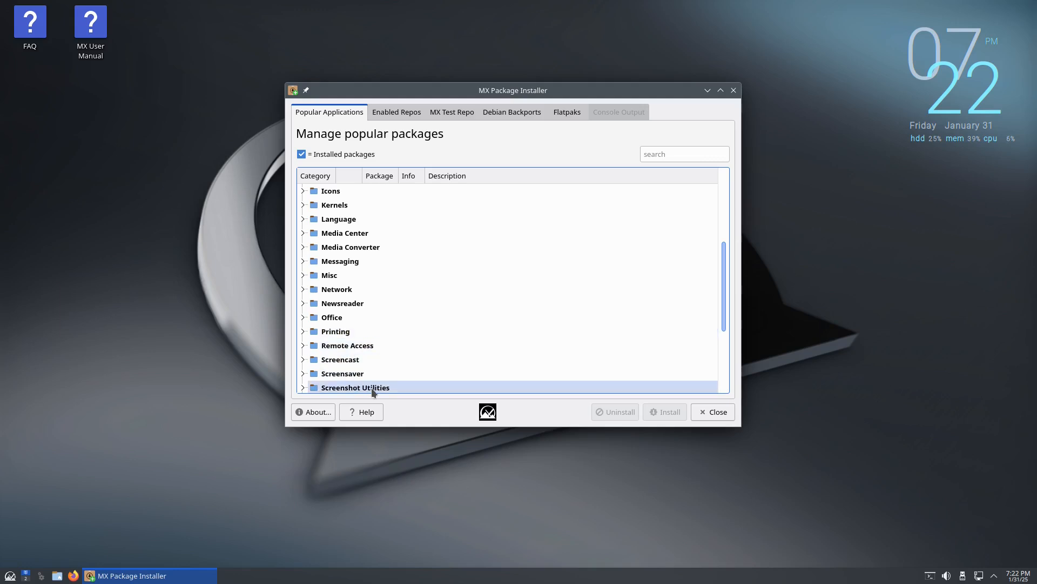
scroll(435, 316, "down", 3)
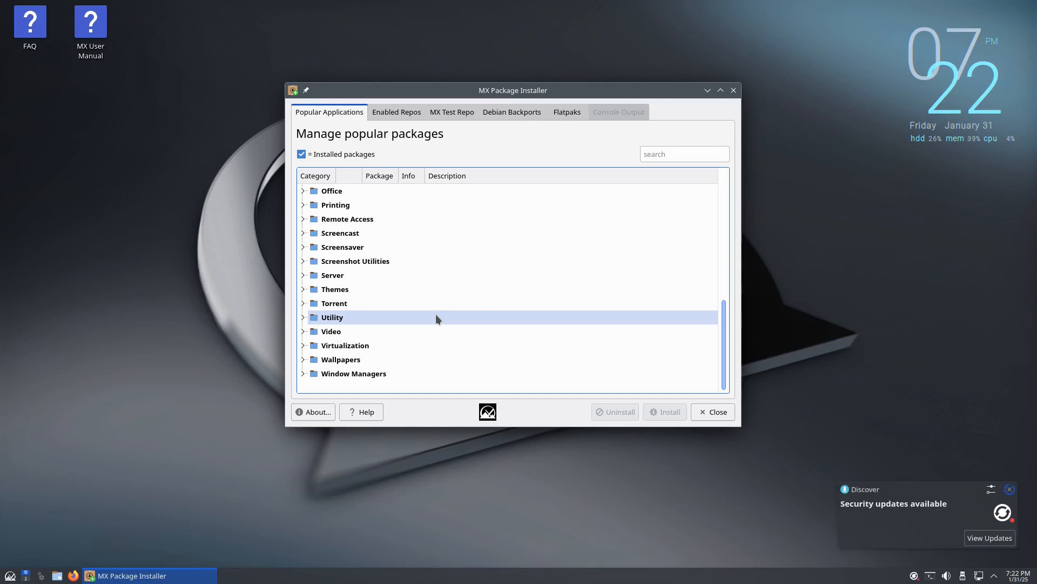
Step: Browse Enabled Repos, MX Test Repo (dismissing its warning) and Debian Backports package lists
left_click(386, 114)
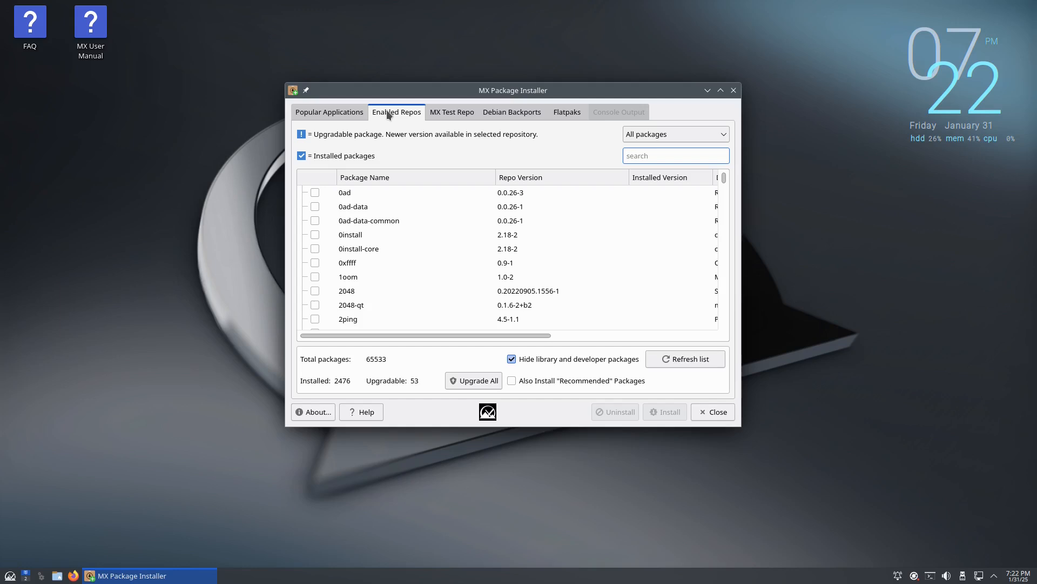
left_click(455, 115)
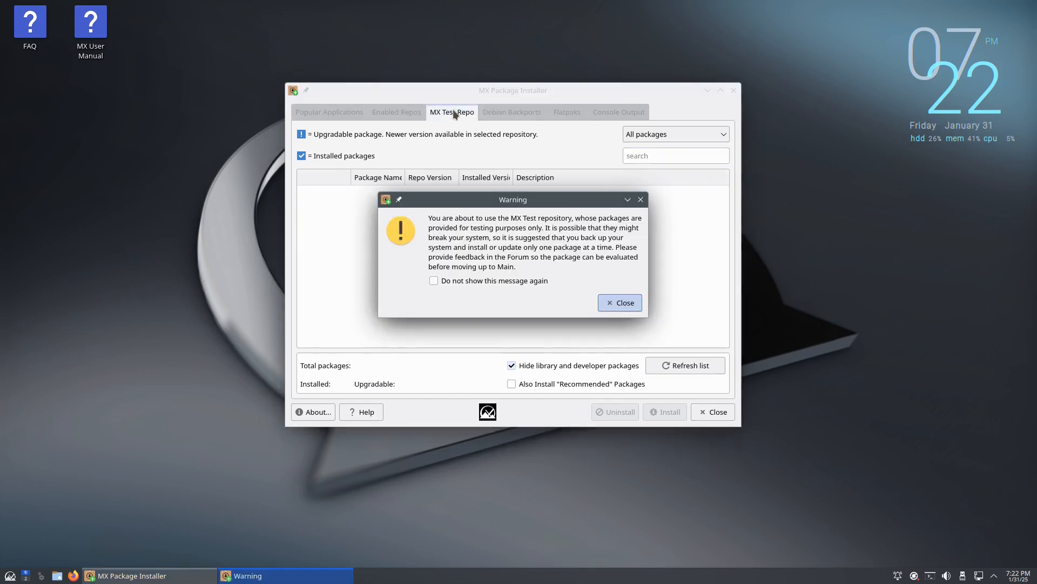
left_click(619, 302)
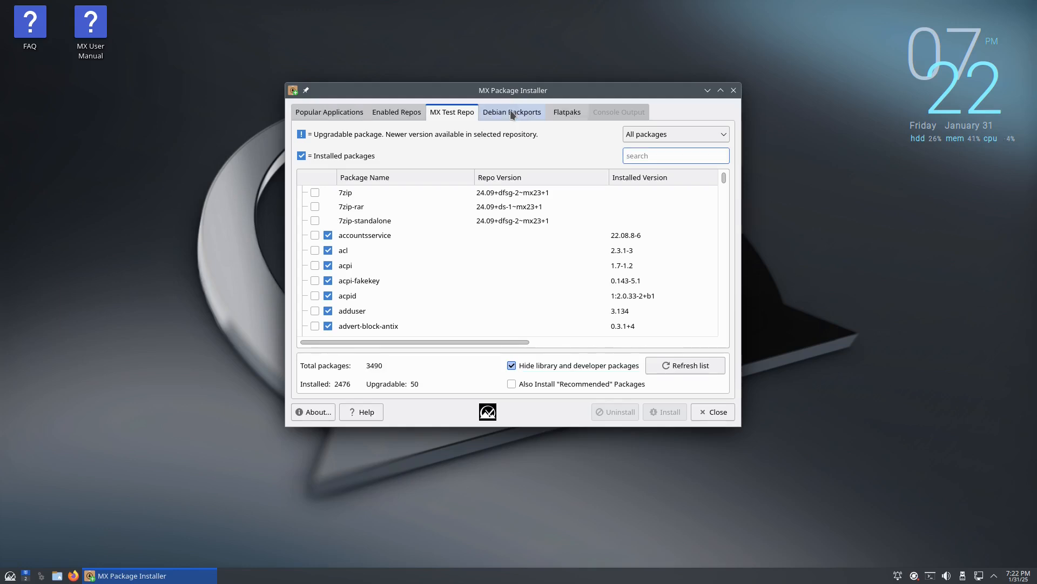
left_click(512, 114)
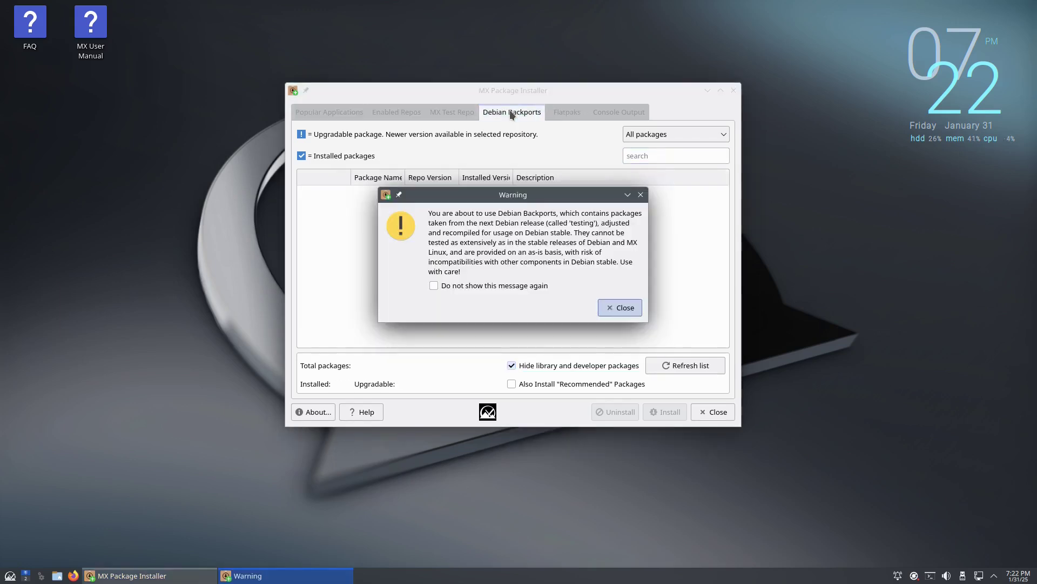
Step: Dismiss the Backports warning, view the Flatpaks flathub list, and return to Debian Backports
left_click(617, 304)
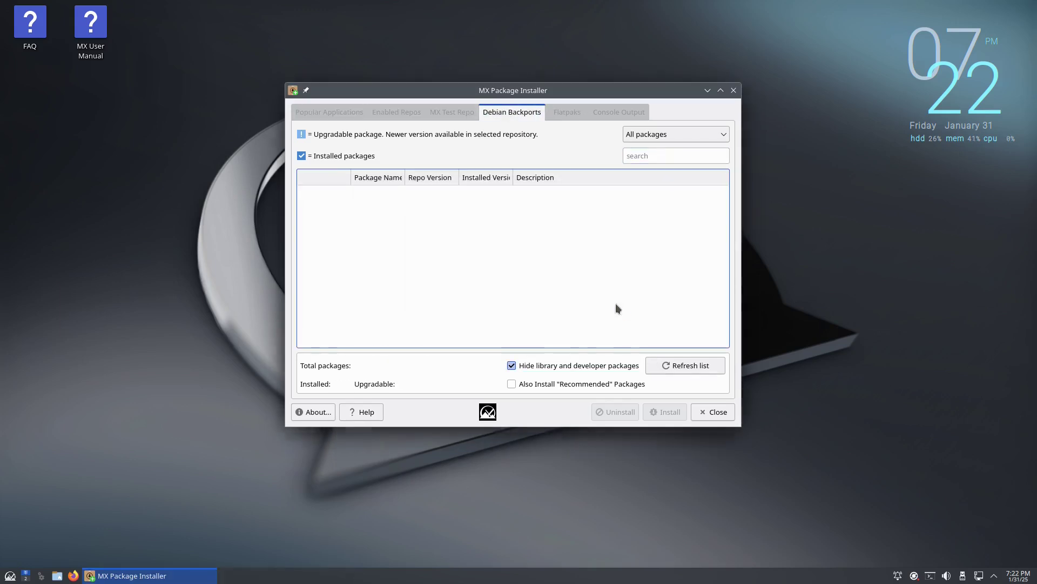
left_click(567, 112)
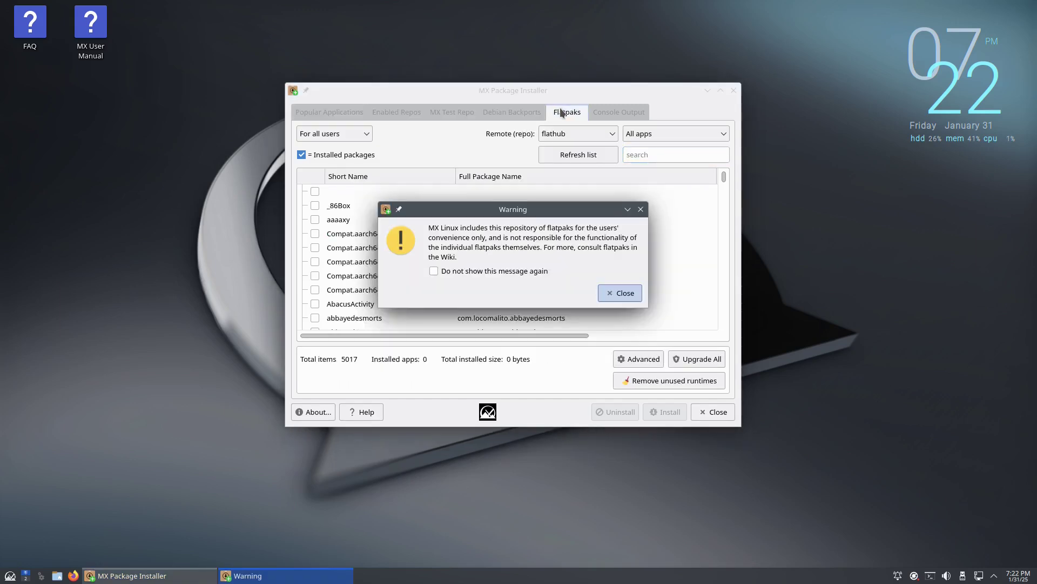
left_click(616, 293)
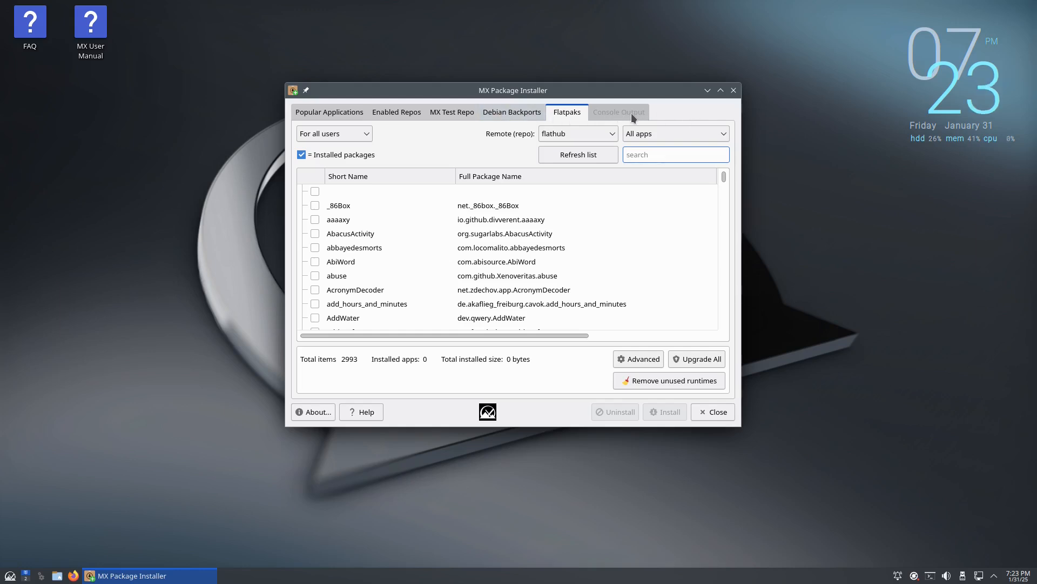
left_click(499, 112)
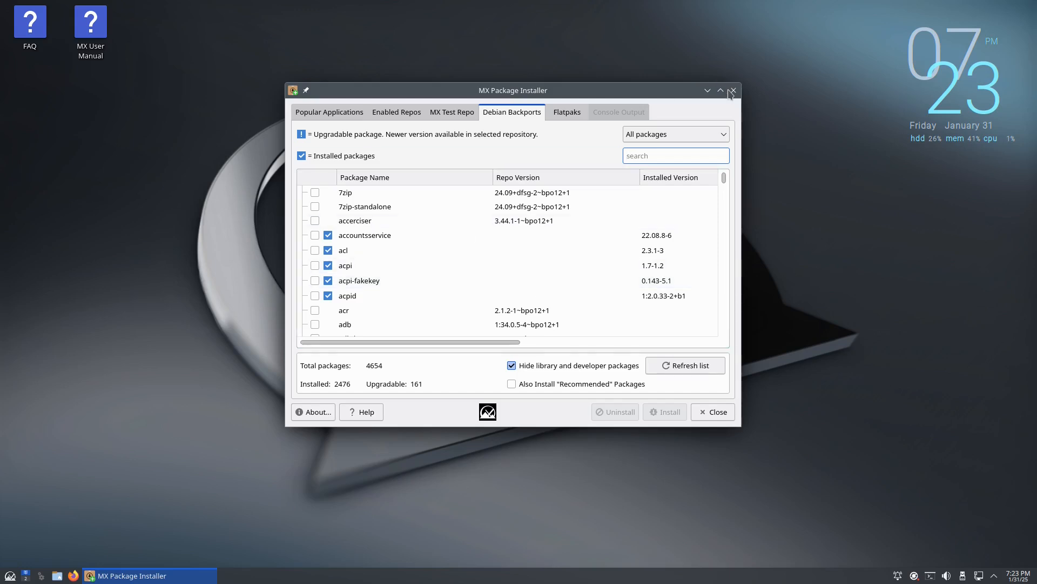
Step: Under Popular Applications' File Managers, mark Nemo and start its installation
left_click(324, 112)
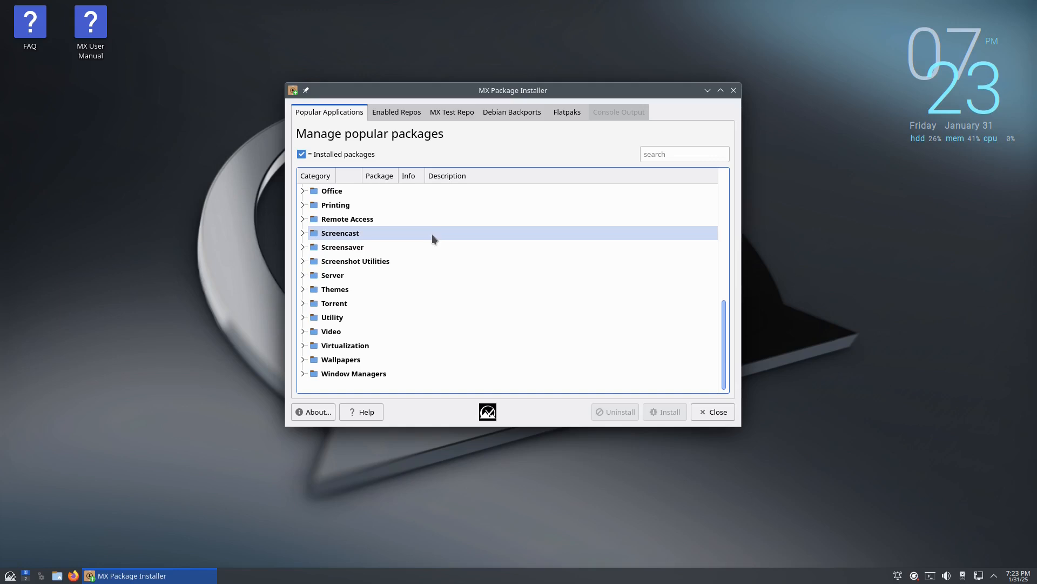
scroll(432, 234, "up", 5)
scroll(421, 288, "up", 5)
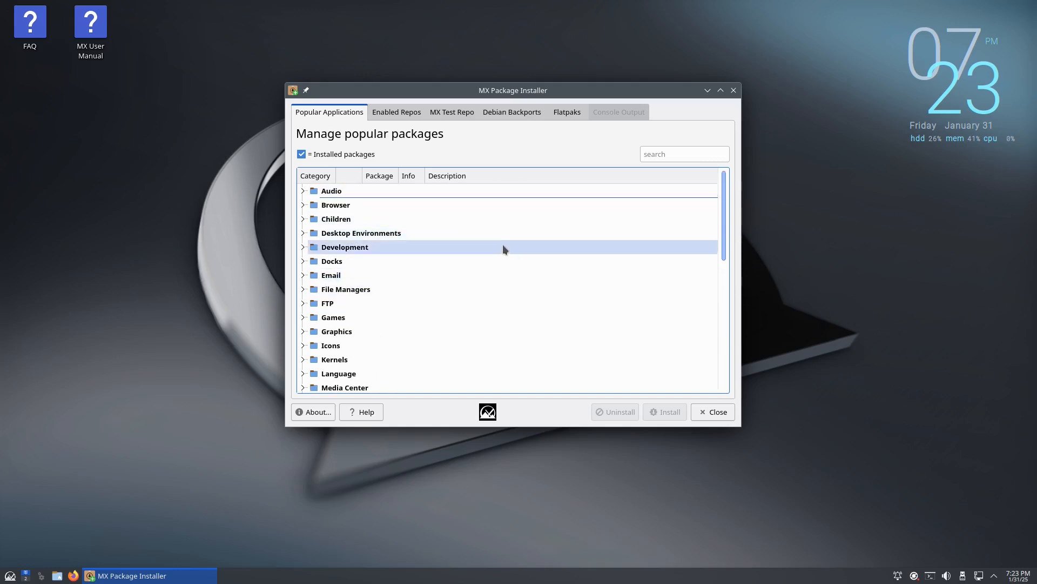
left_click(303, 289)
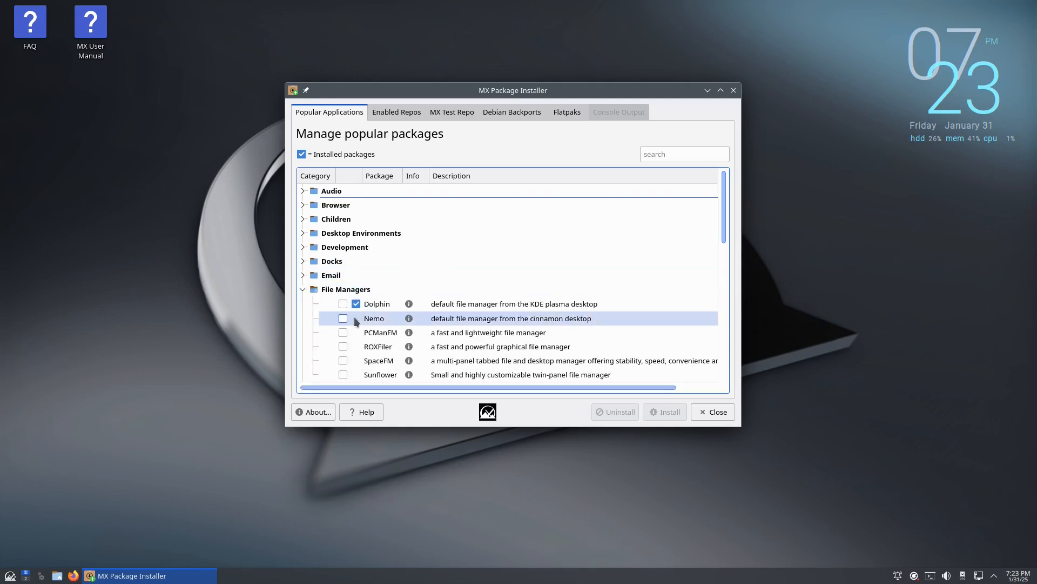
left_click(344, 319)
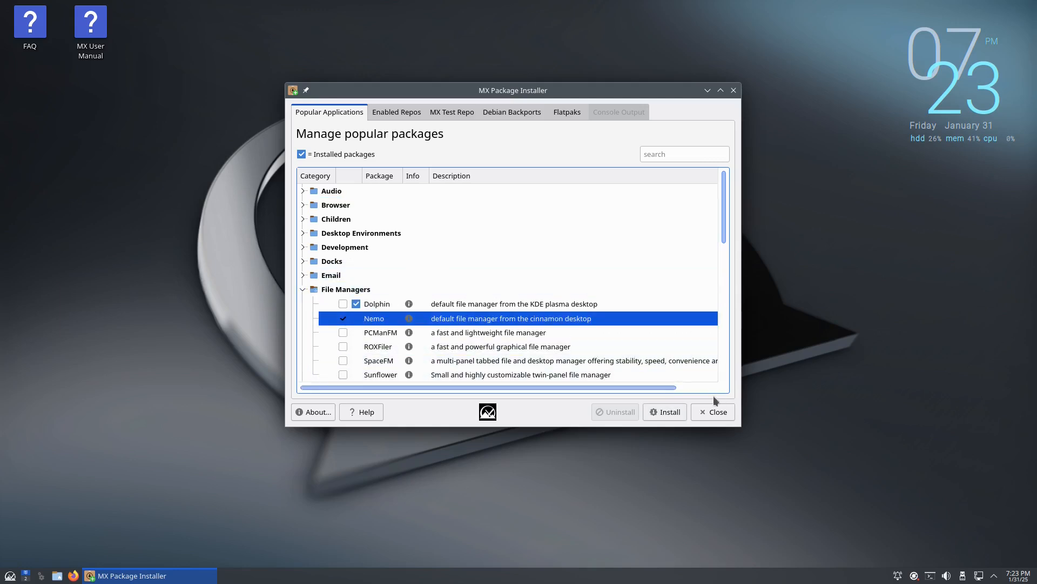
left_click(665, 412)
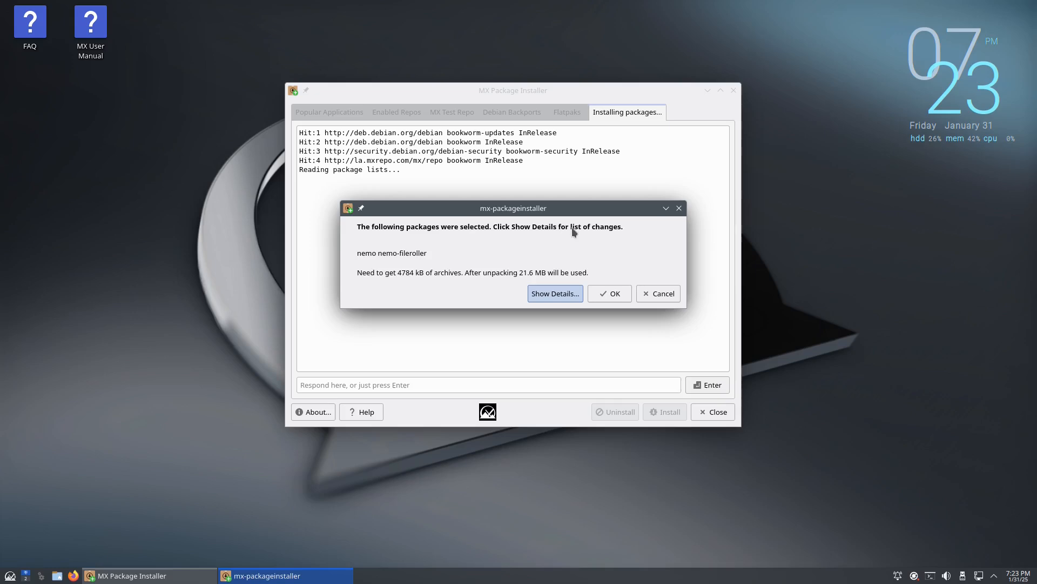
Step: Confirm installing nemo and nemo-fileroller, then dismiss the installation-finished notice
left_click(610, 294)
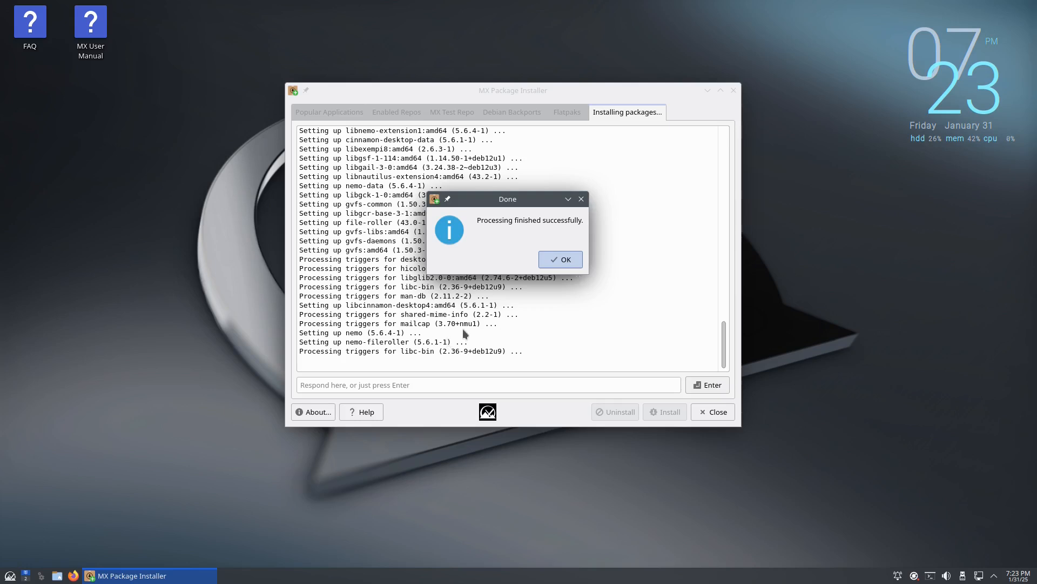
left_click(558, 262)
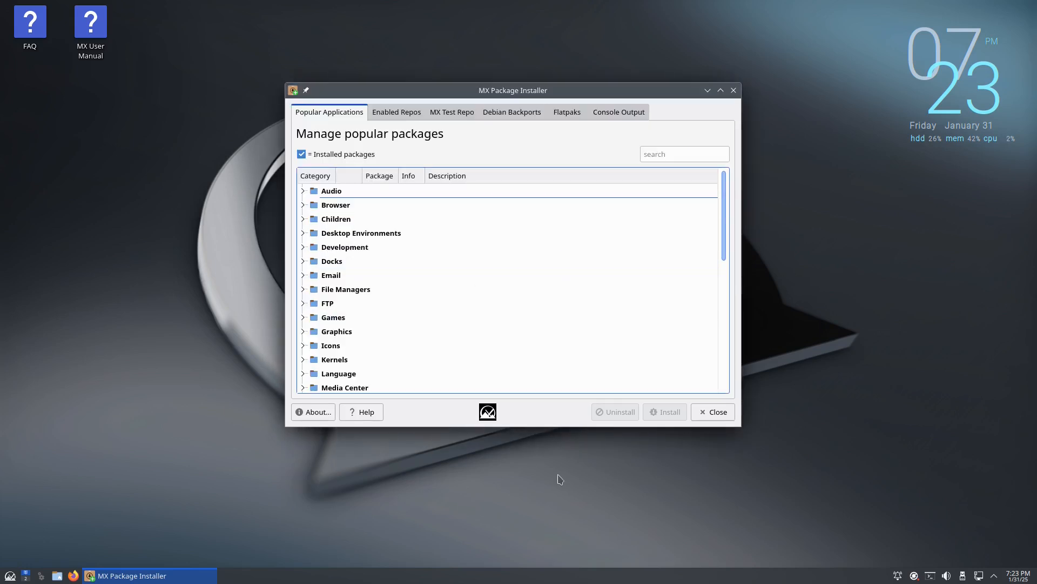
Step: Close MX Package Installer and launch Nemo from the application launcher search
left_click(713, 412)
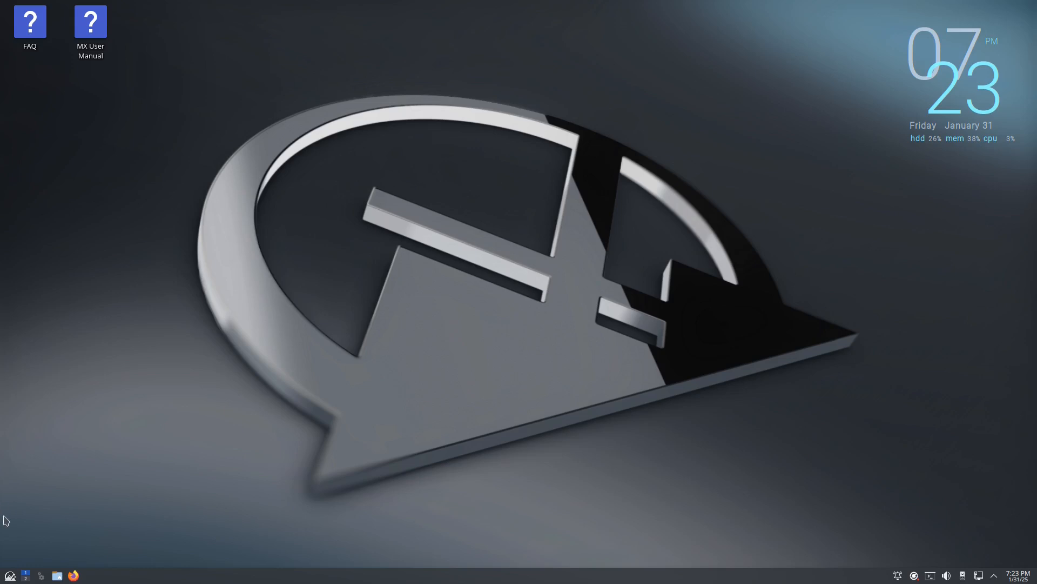
left_click(10, 575)
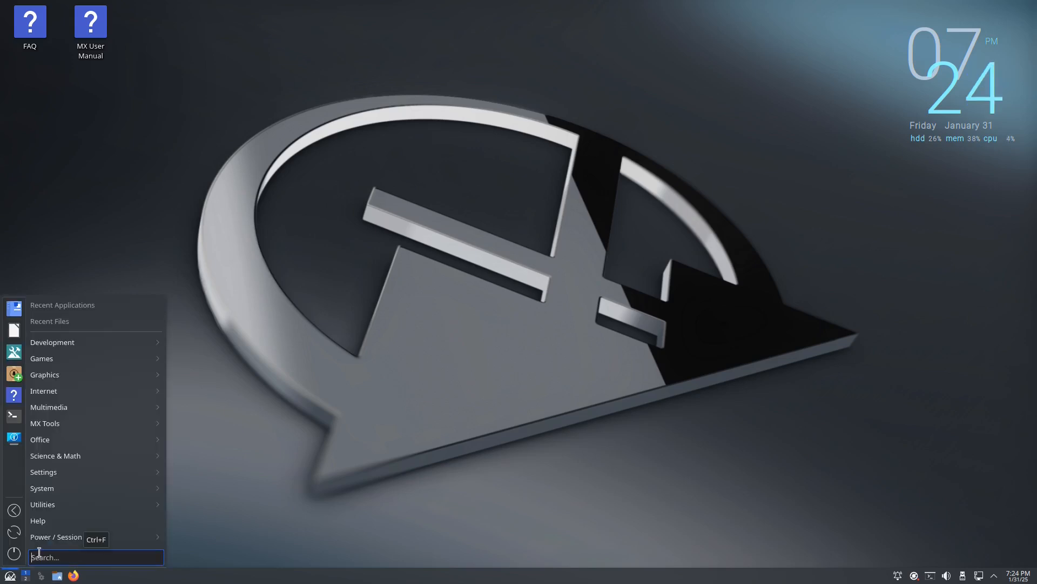
type("nem")
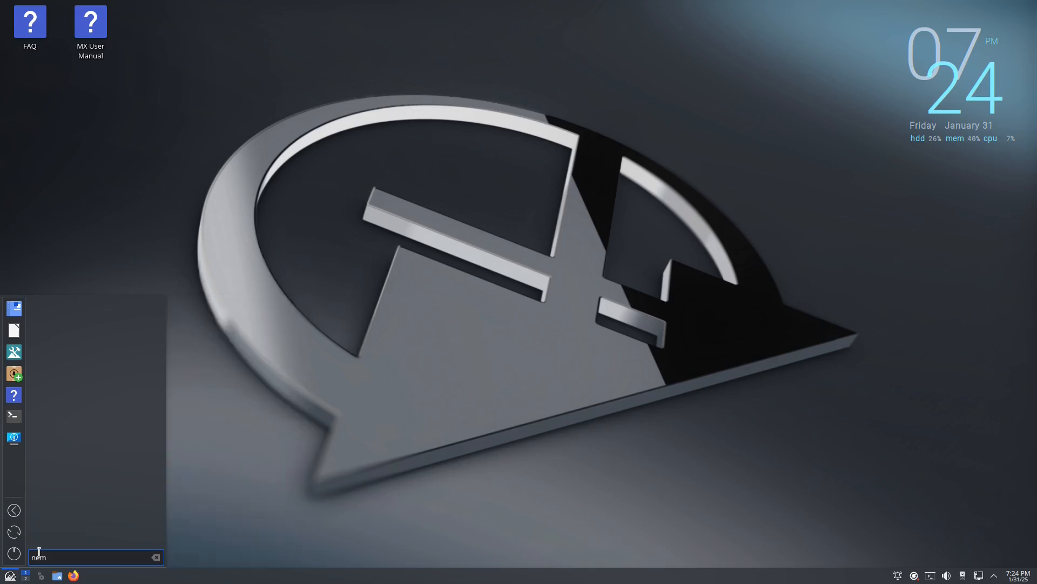
type("o")
key("Return")
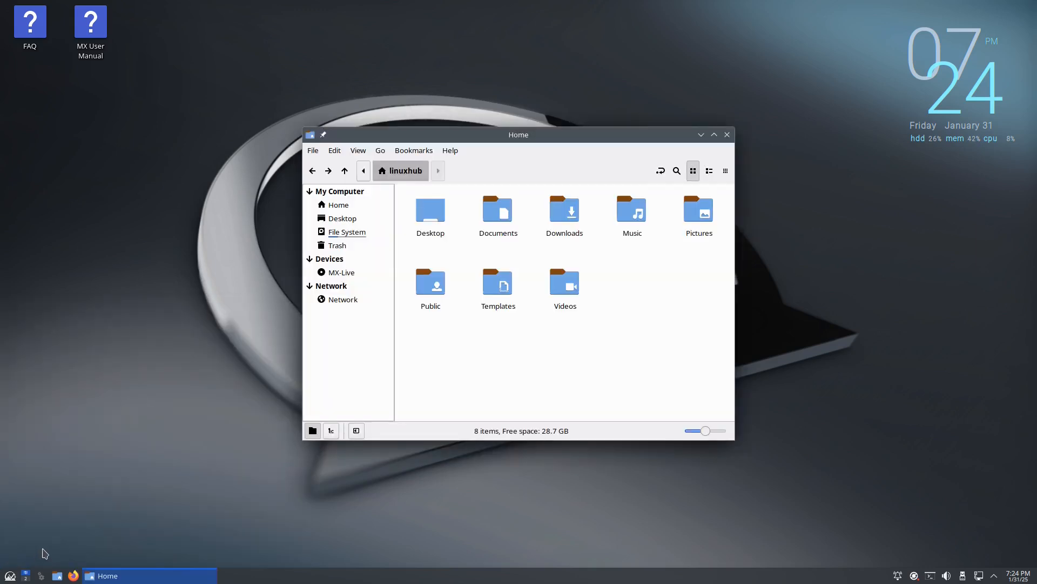
Step: Maximize Nemo and briefly select, then deselect, all eight Home folders
double_click(587, 135)
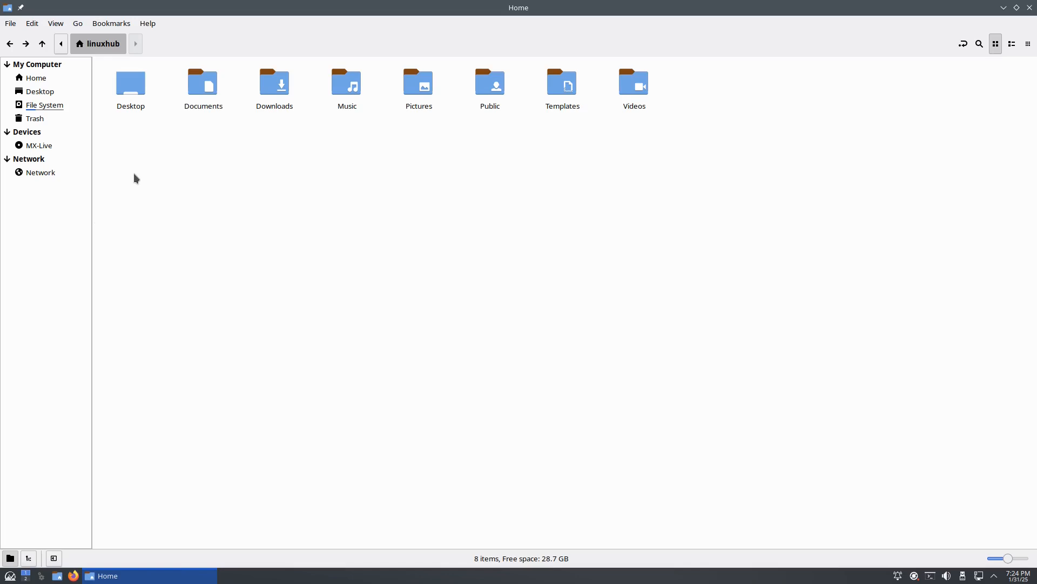
left_click_drag(134, 173, 685, 71)
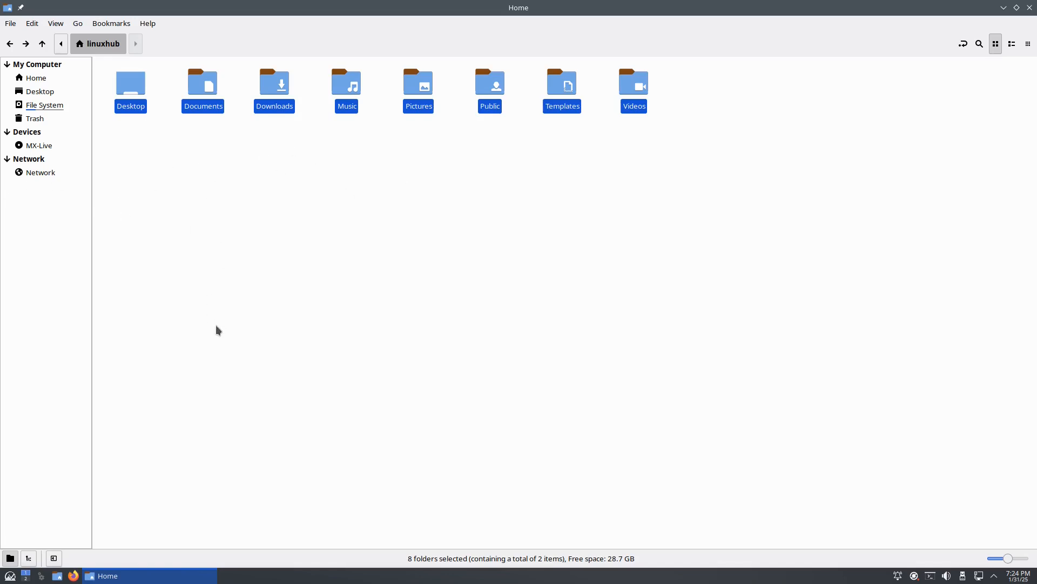
left_click(176, 282)
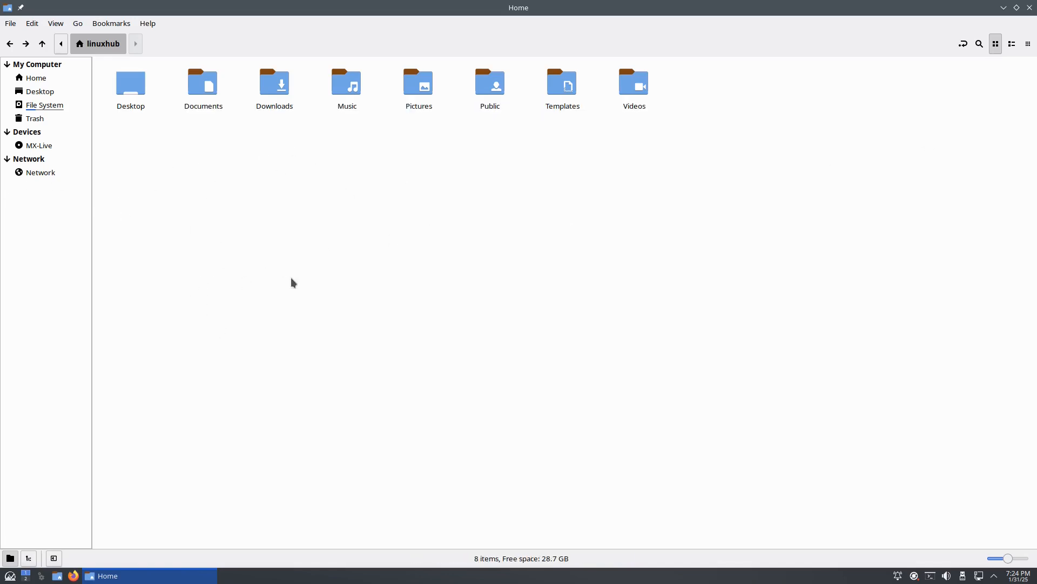
Step: Toggle Show Hidden Files on and off from the folder-view menu, then close Nemo
right_click(420, 278)
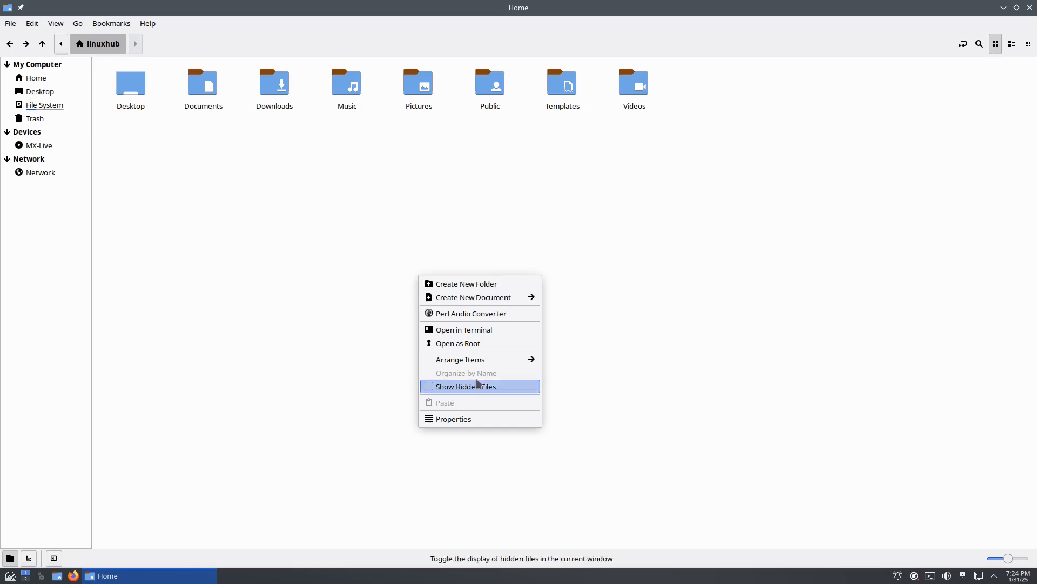
left_click(459, 387)
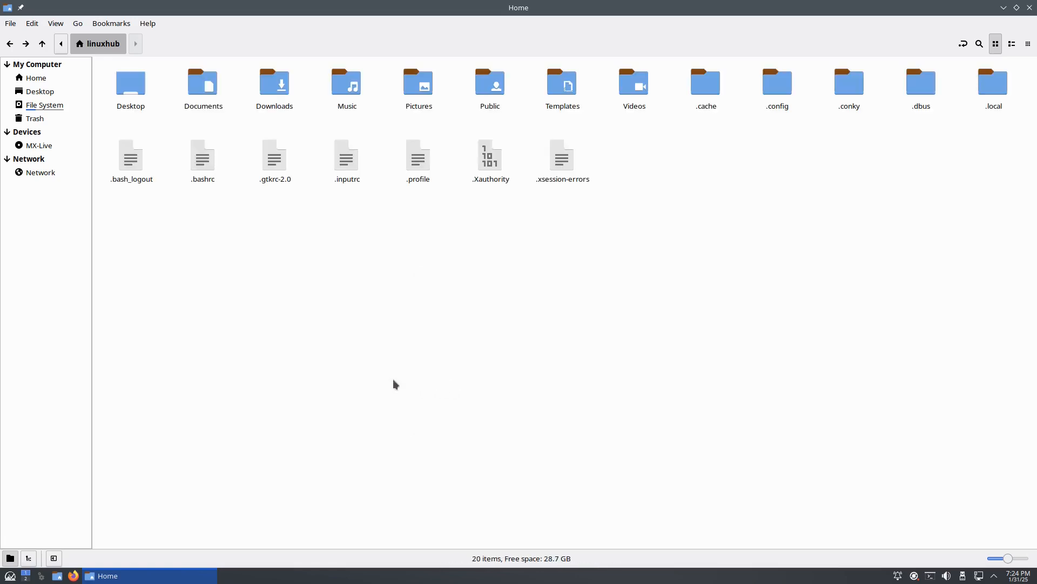
right_click(365, 369)
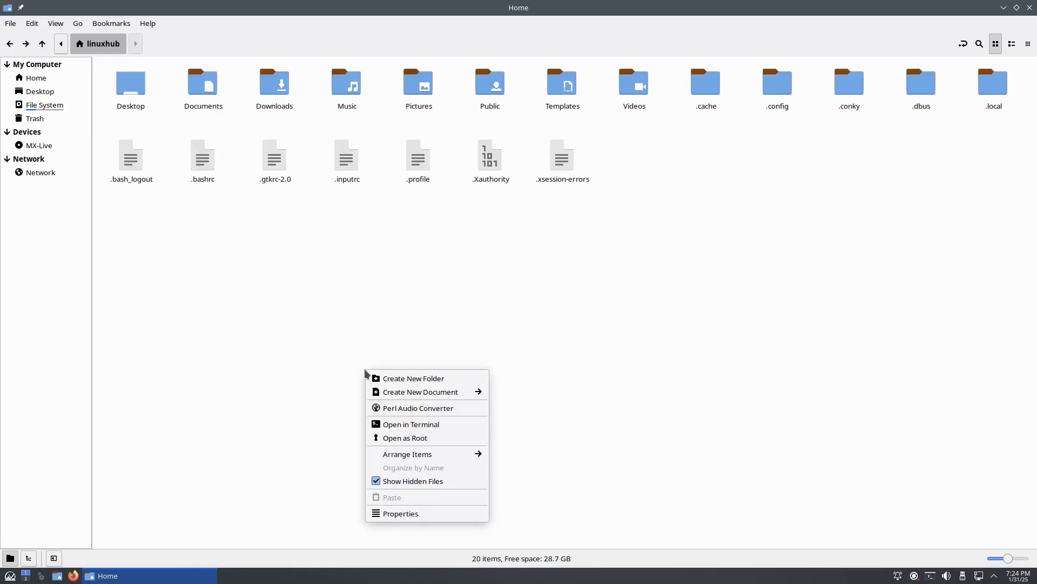
left_click(374, 483)
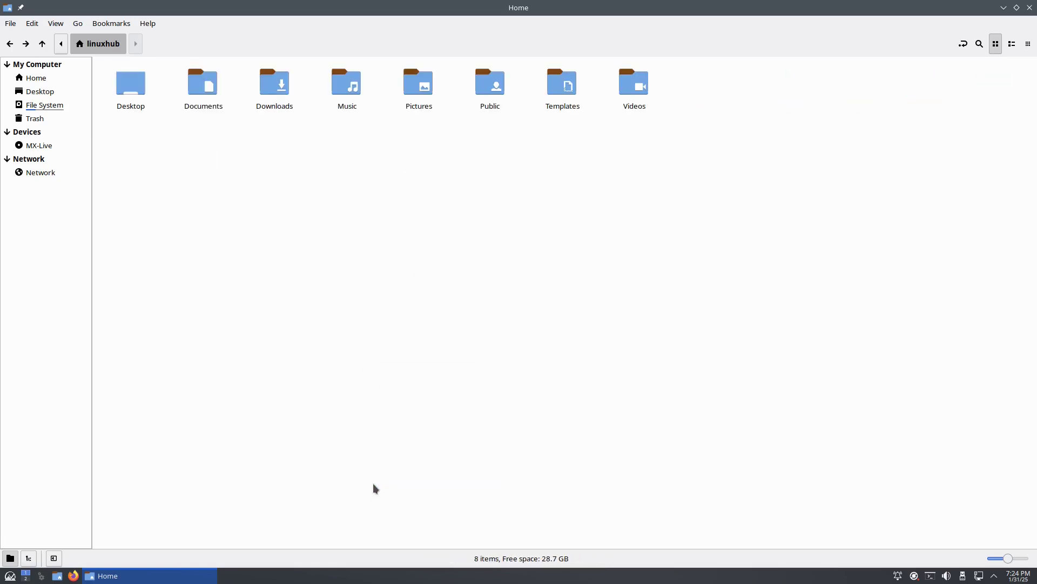
left_click(1029, 7)
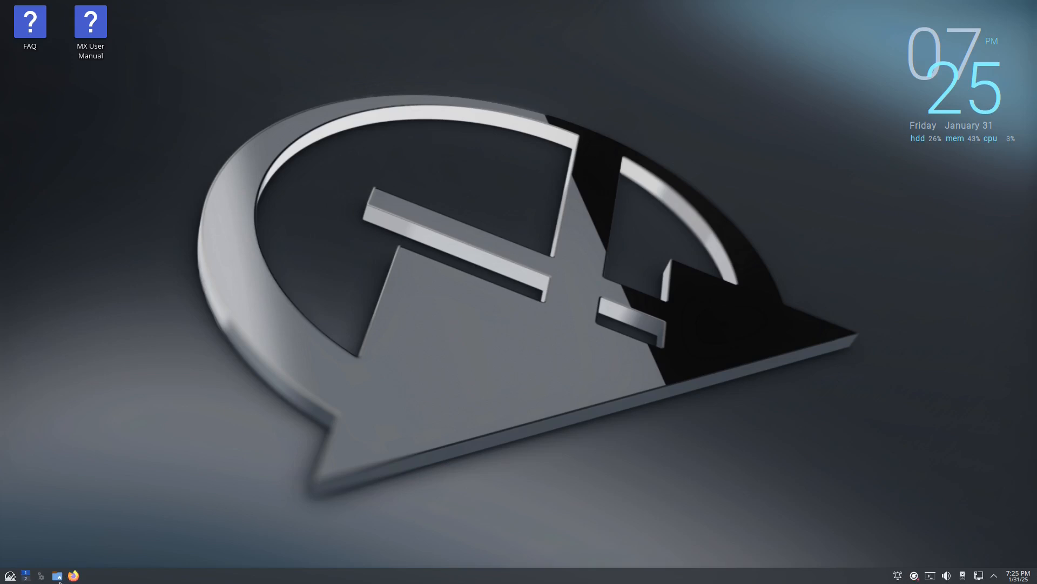
left_click(10, 575)
mouse_move(45, 375)
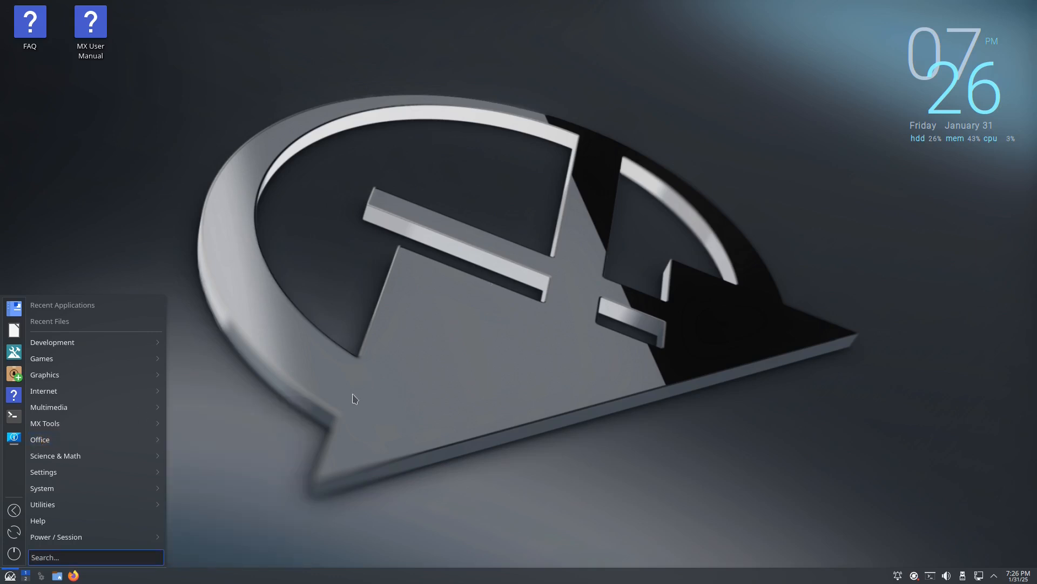
left_click(638, 418)
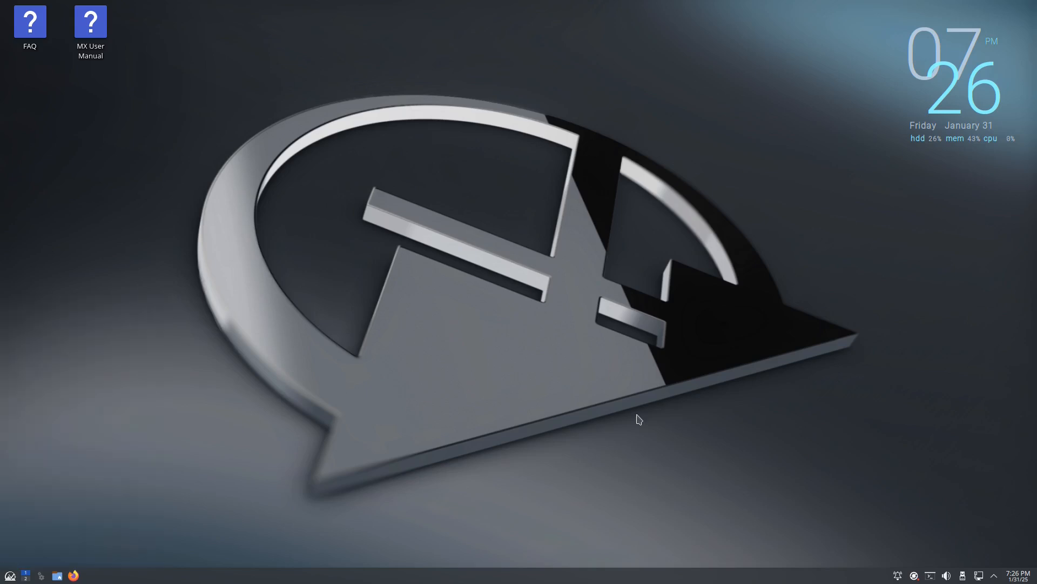
left_click(995, 575)
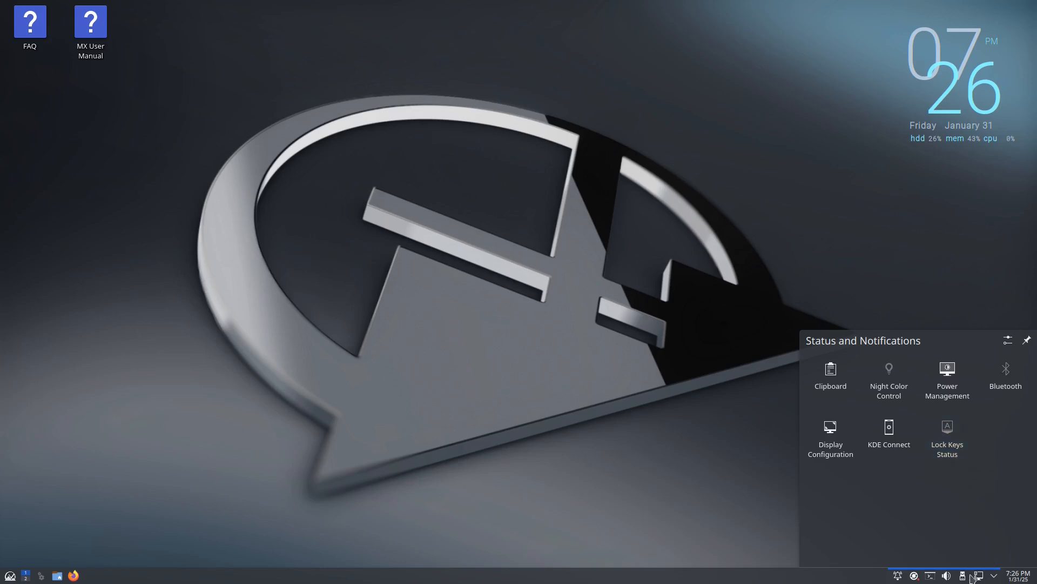
left_click(998, 575)
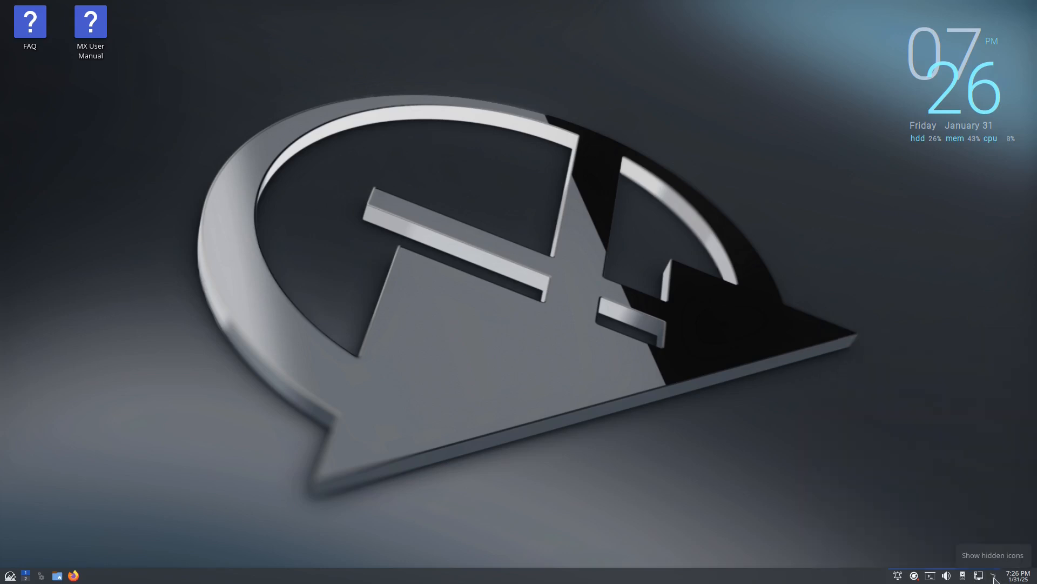
left_click(996, 576)
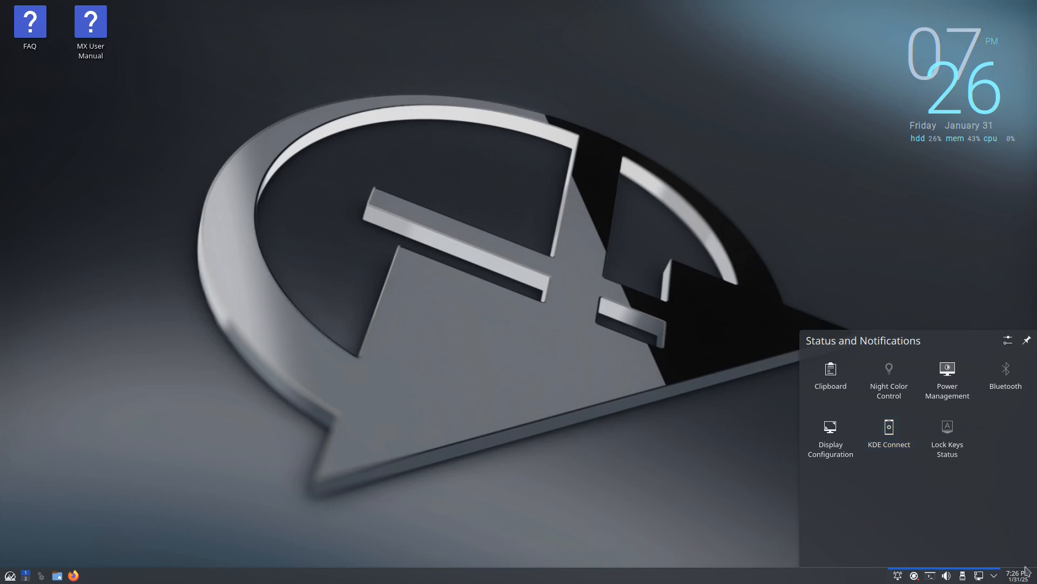
left_click(995, 576)
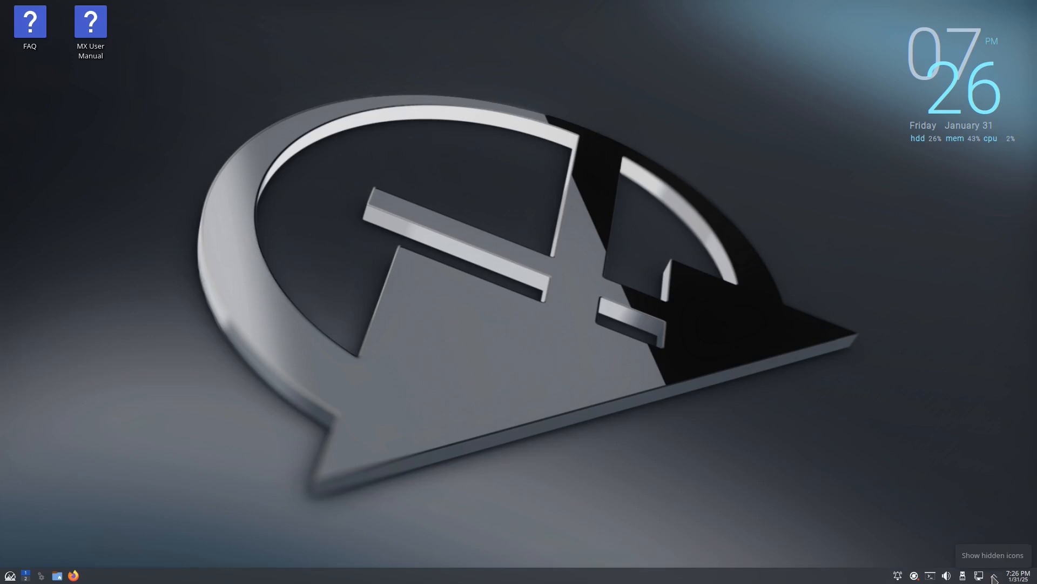